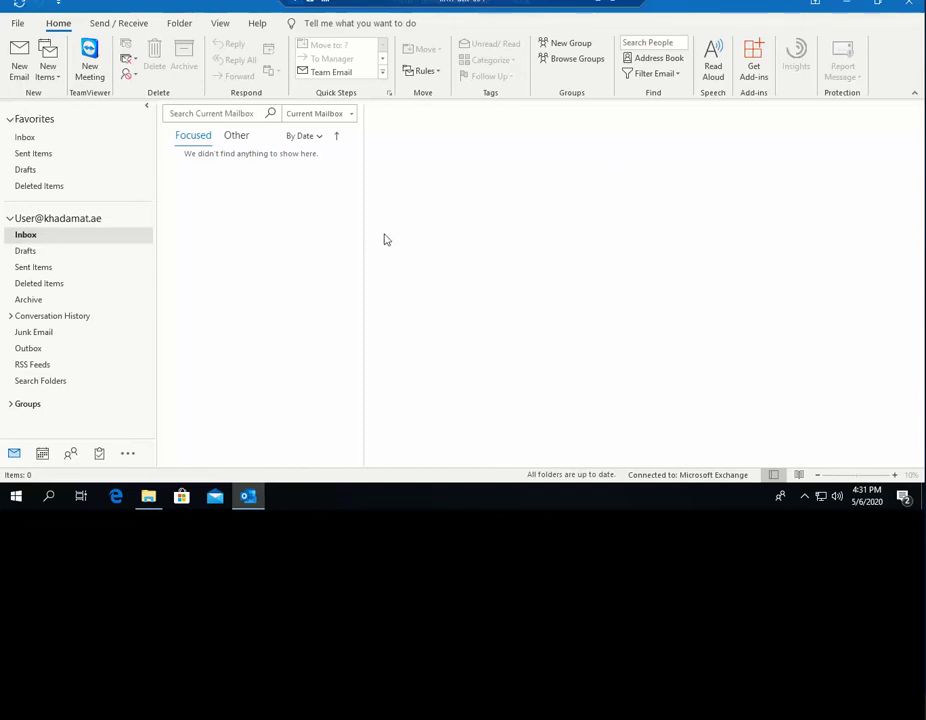
- Focus the Search Current Mailbox box so the Search tools appear
click(187, 116)
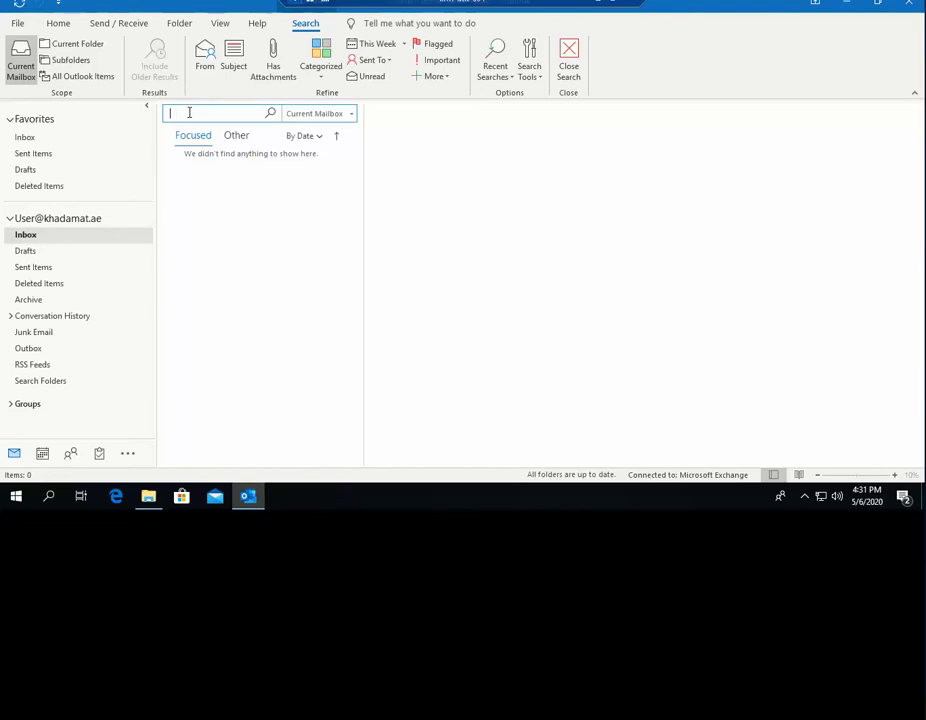
click(227, 238)
click(186, 114)
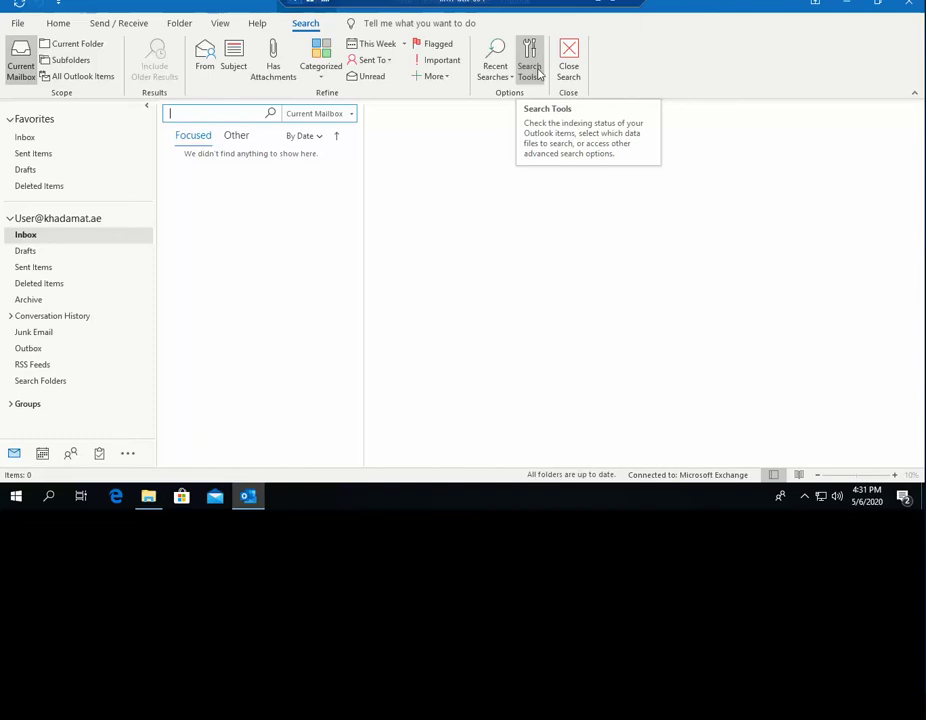
click(538, 72)
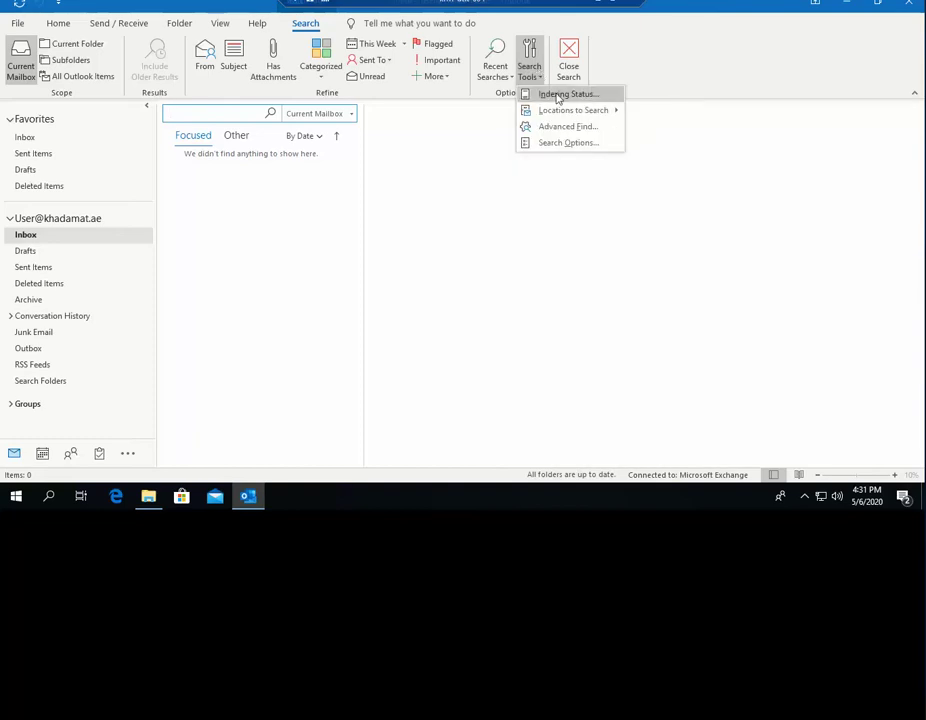
click(558, 94)
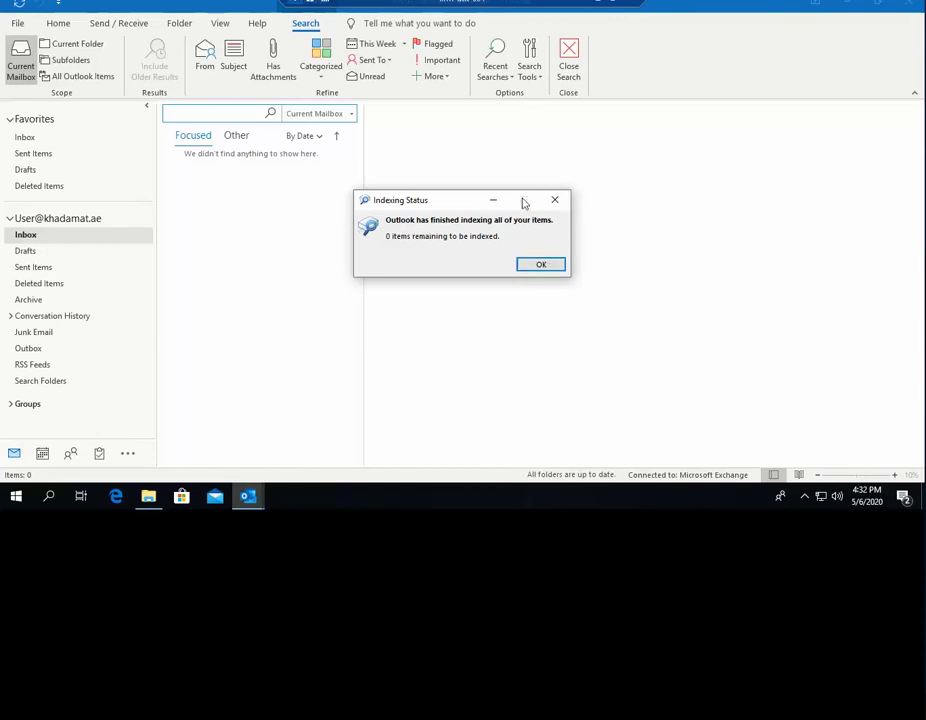
click(556, 201)
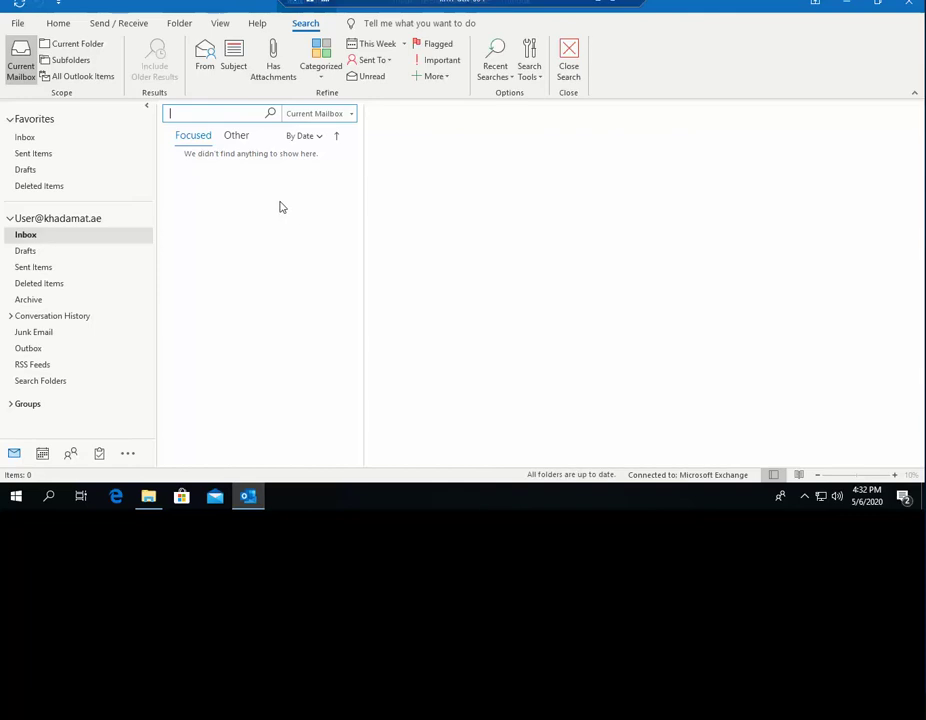
click(537, 78)
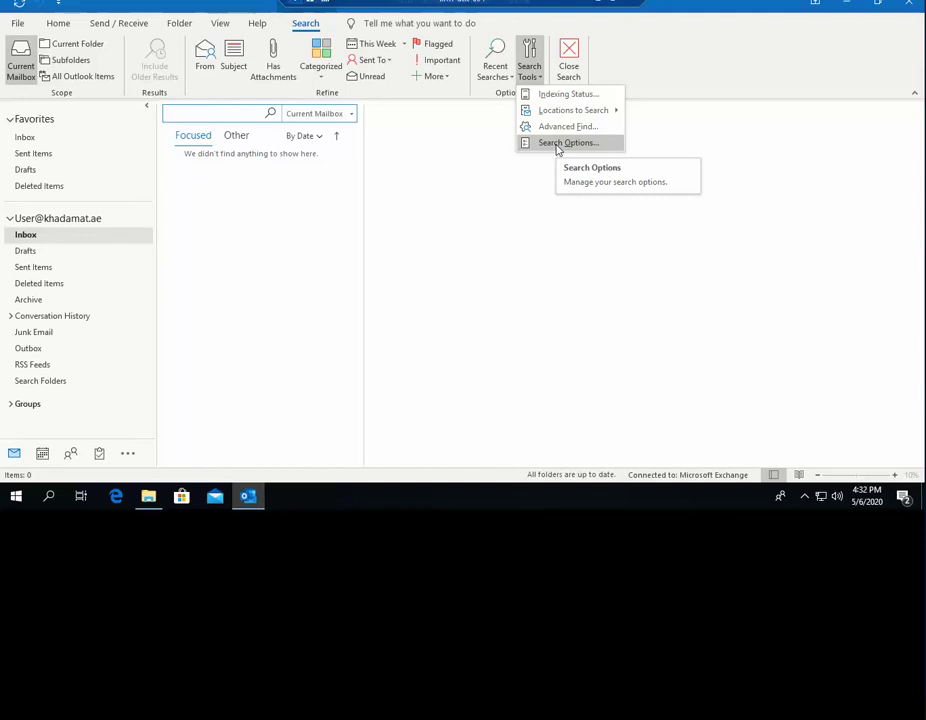
click(565, 143)
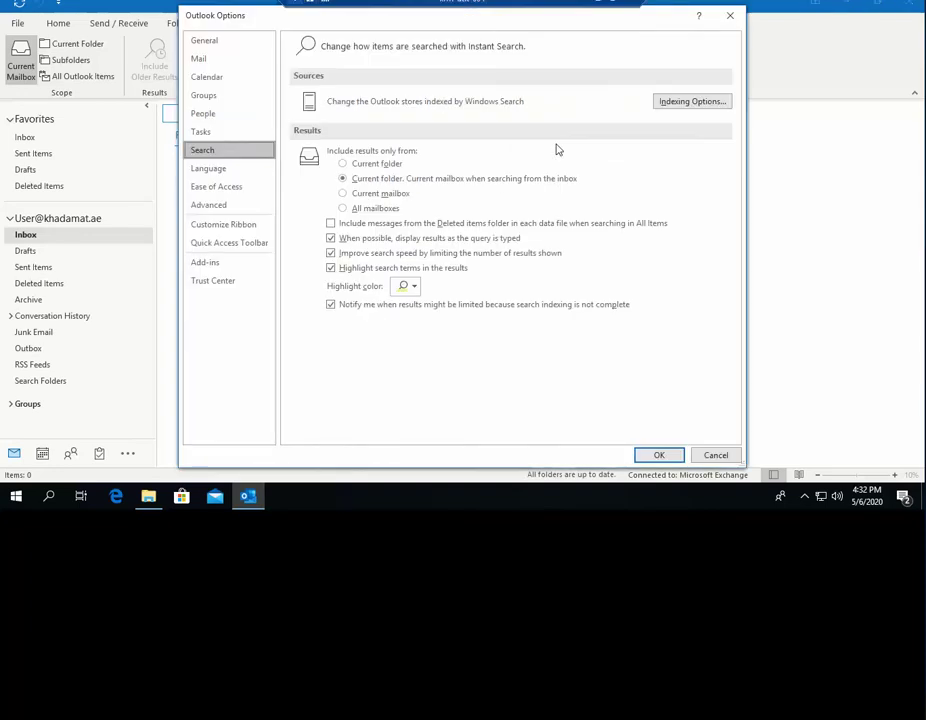
click(714, 456)
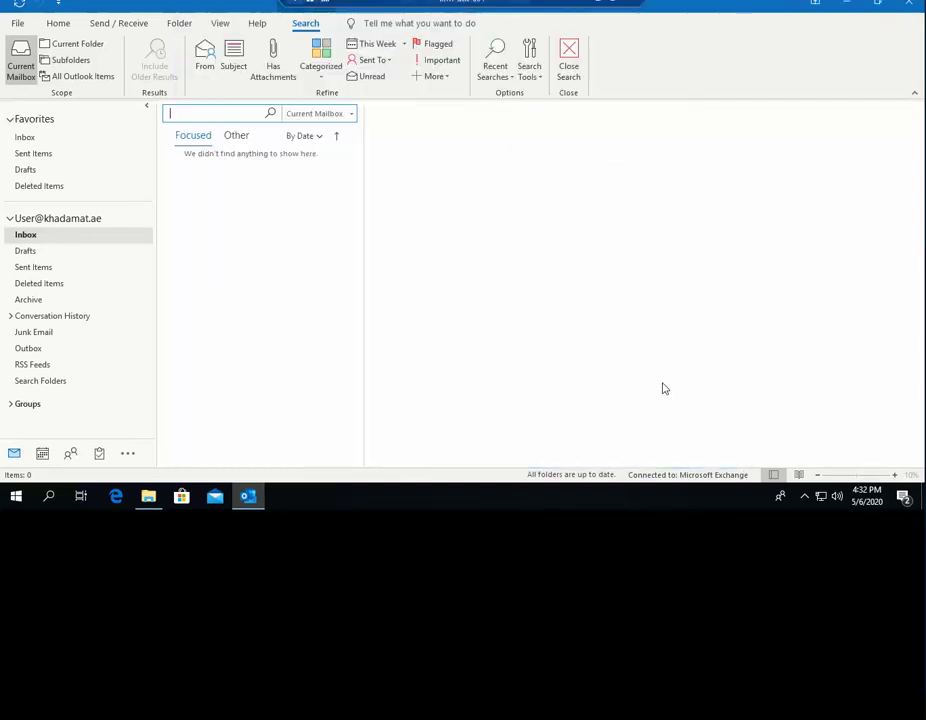
click(18, 24)
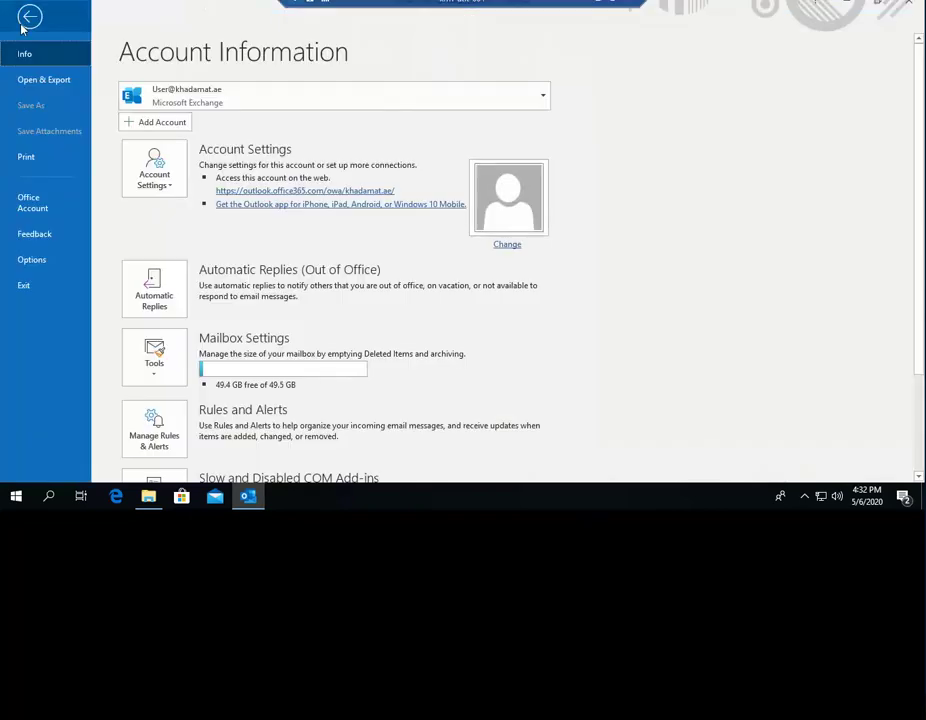
click(38, 270)
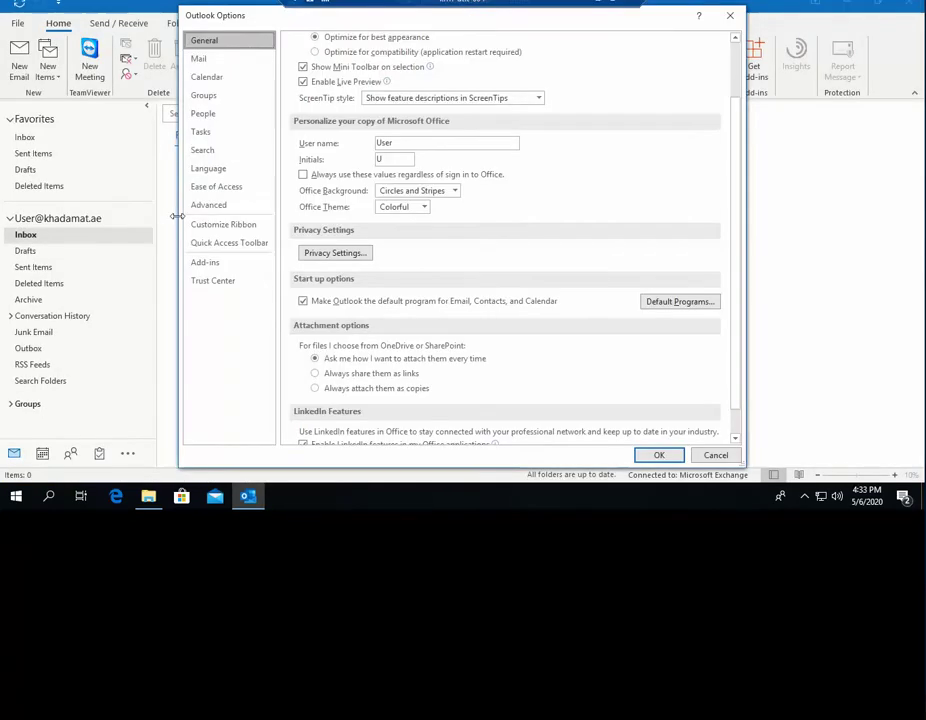
click(200, 150)
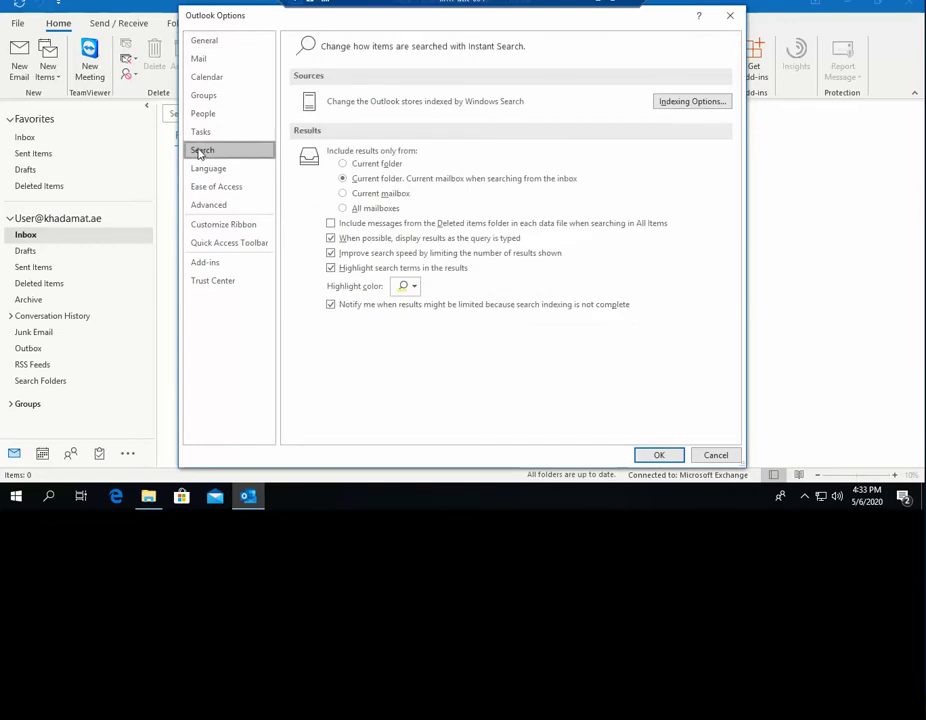
click(688, 102)
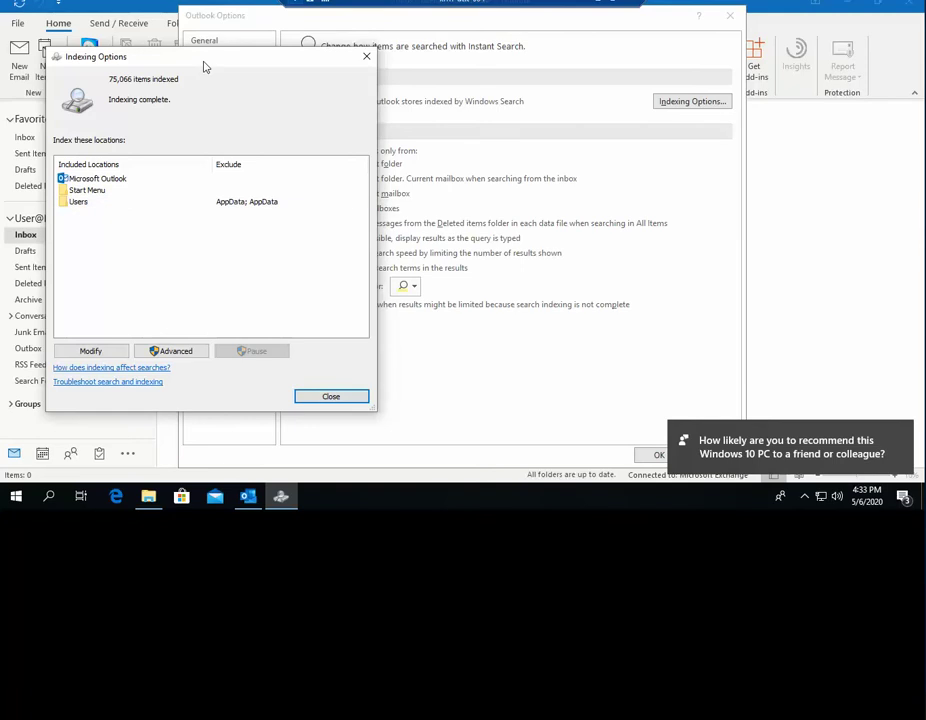
drag(205, 66, 372, 66)
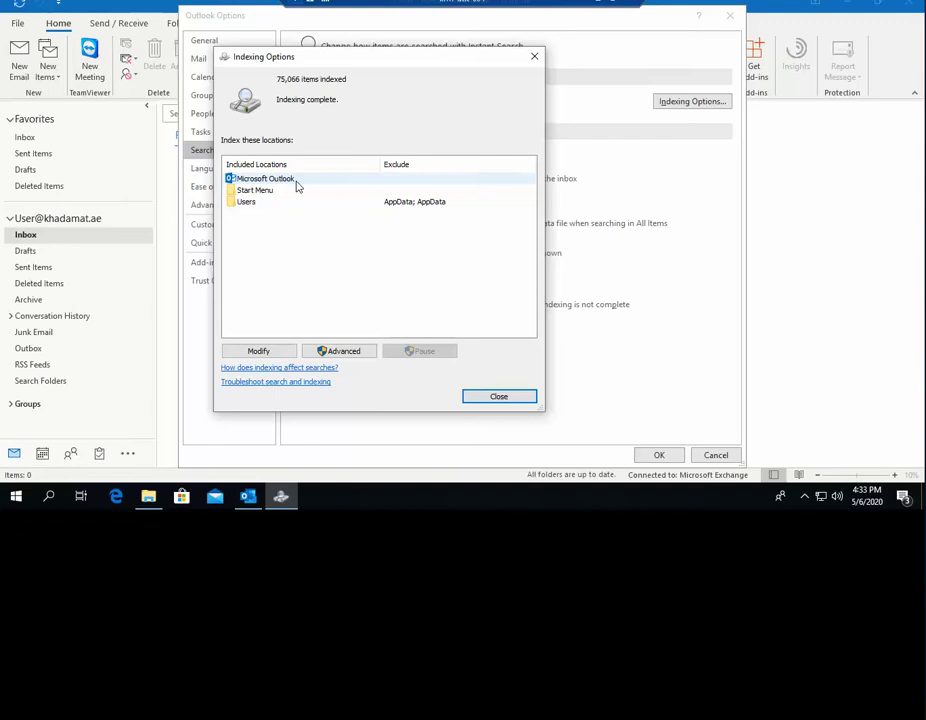
click(534, 57)
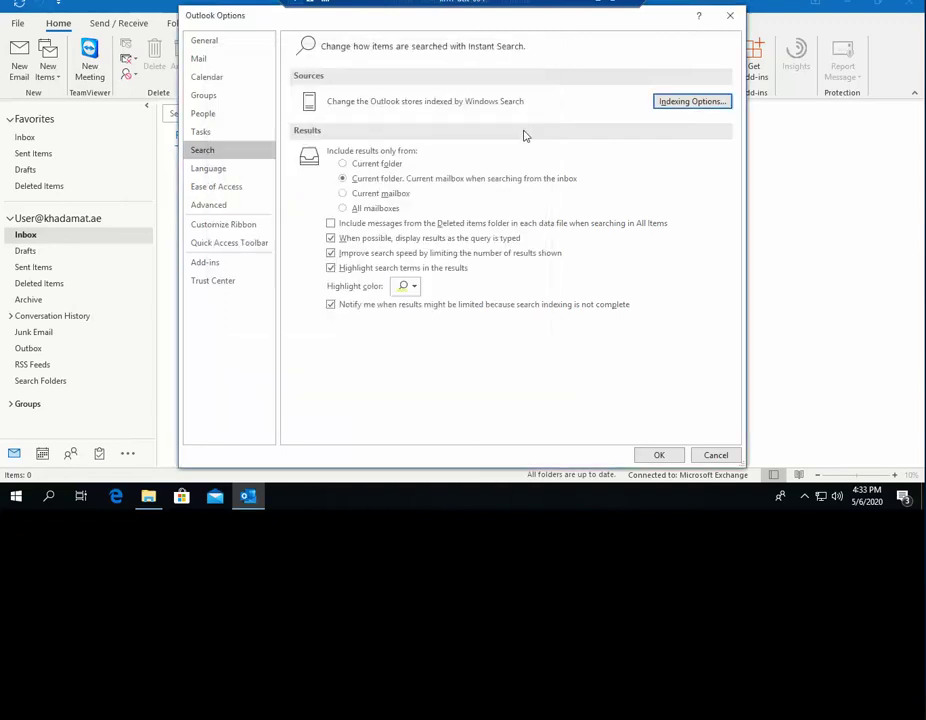
click(720, 455)
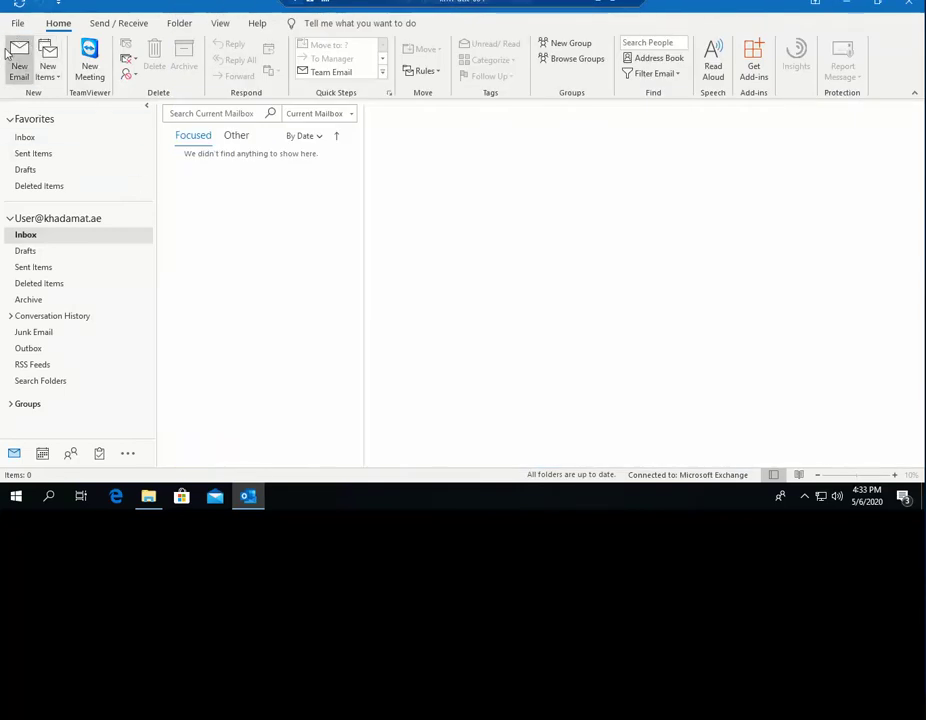
- Open the Exchange account's settings from File > Account Settings
click(17, 23)
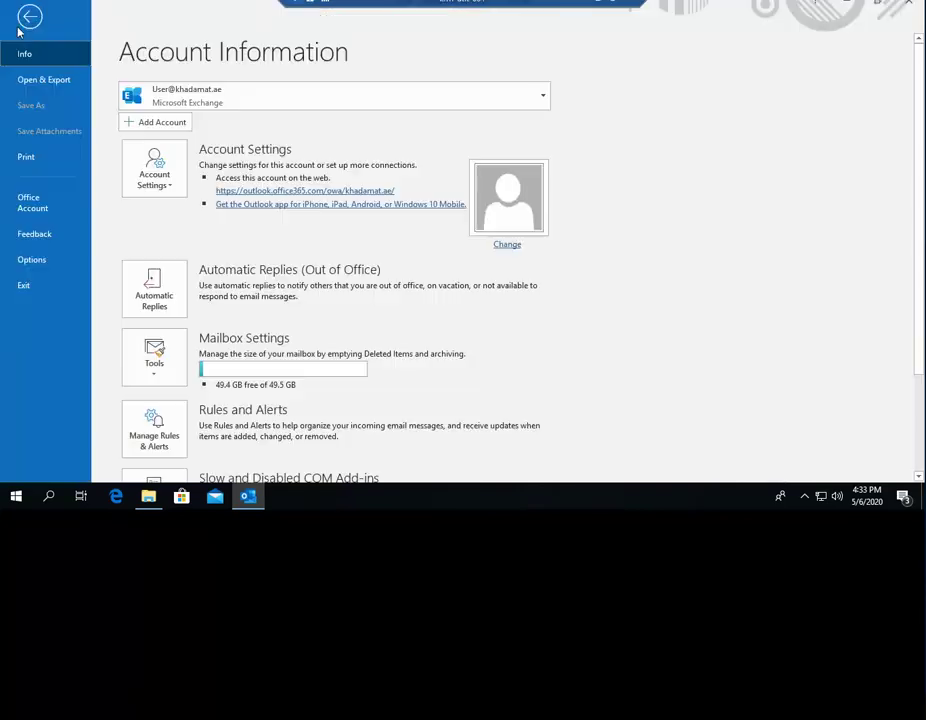
click(22, 18)
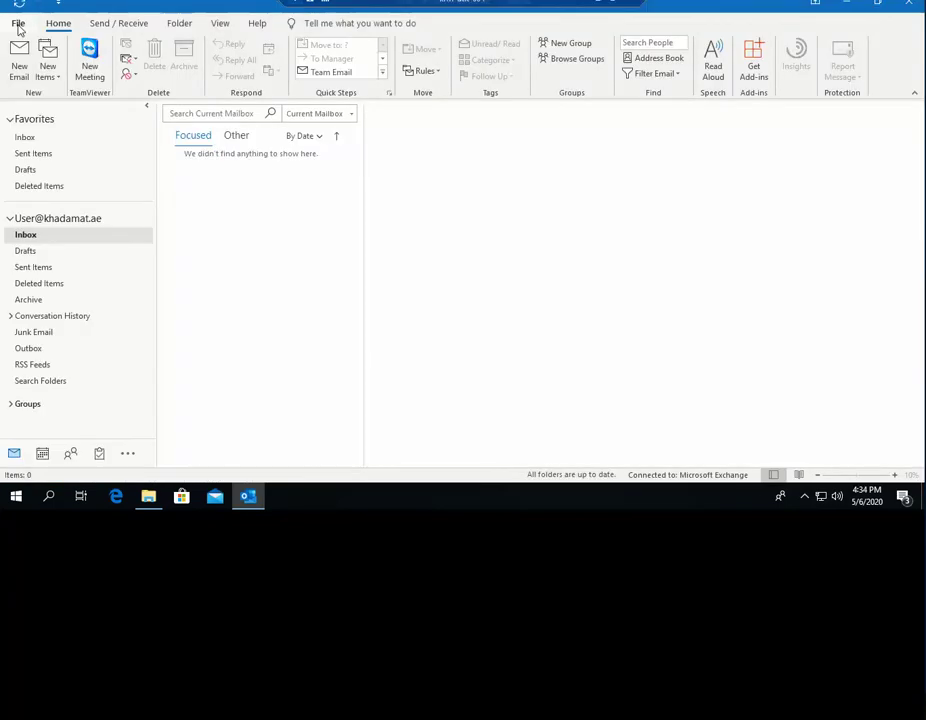
click(17, 23)
click(168, 184)
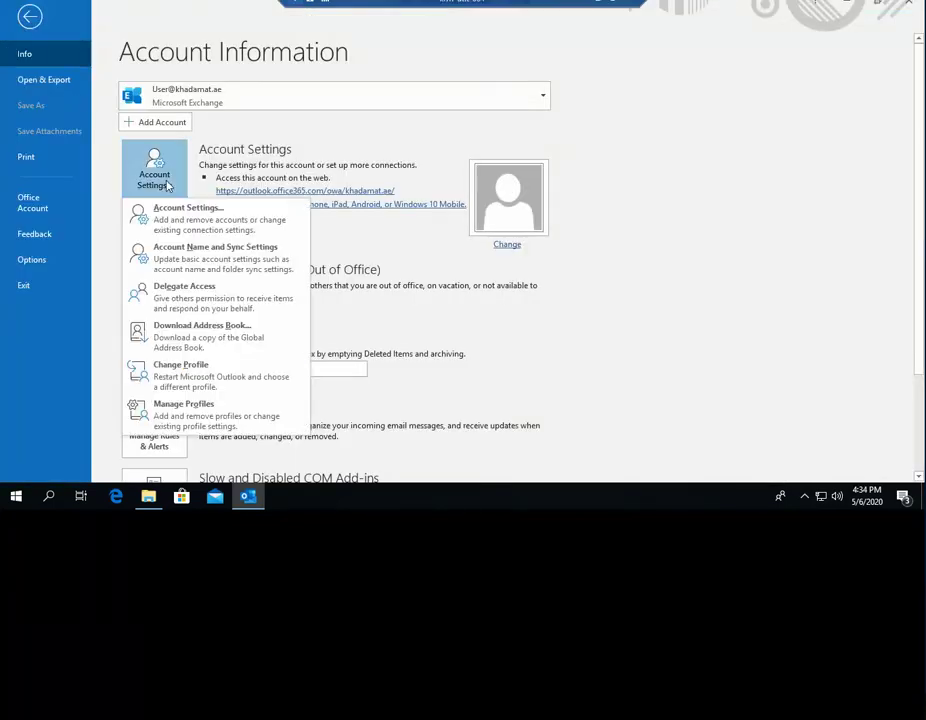
click(188, 212)
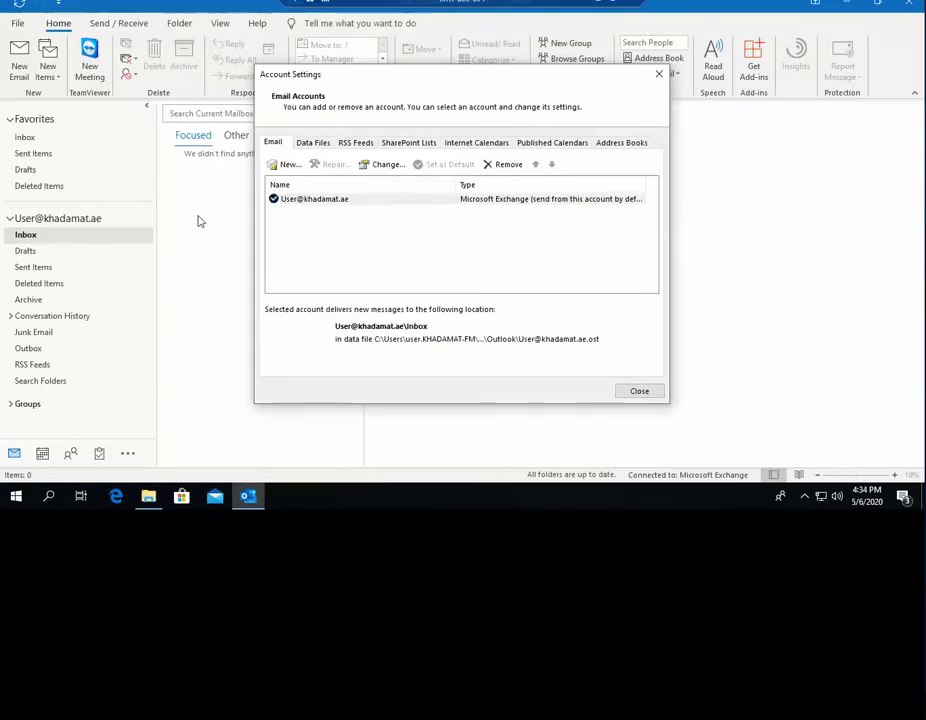
double_click(326, 204)
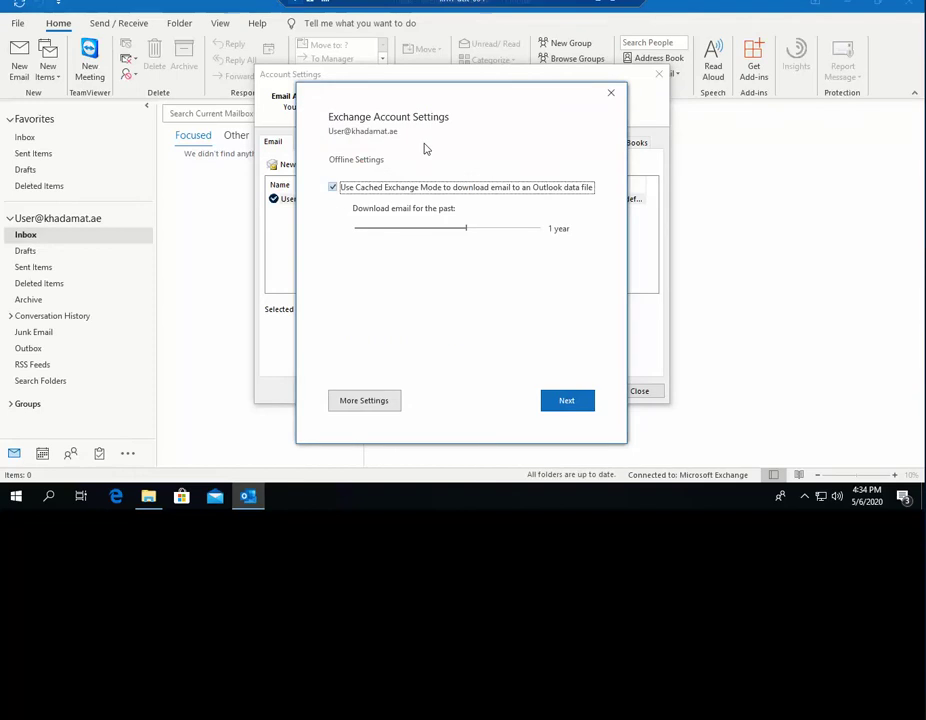
- Set the offline mail download period to 1 year and apply the change
drag(463, 103, 422, 97)
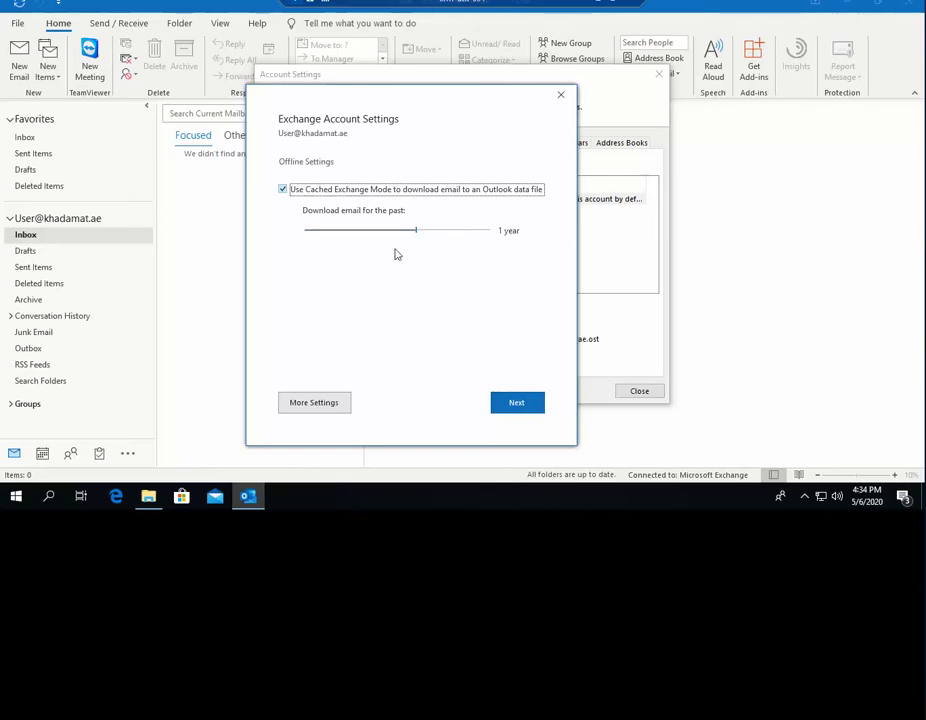
mouse_move(419, 234)
drag(418, 232, 434, 232)
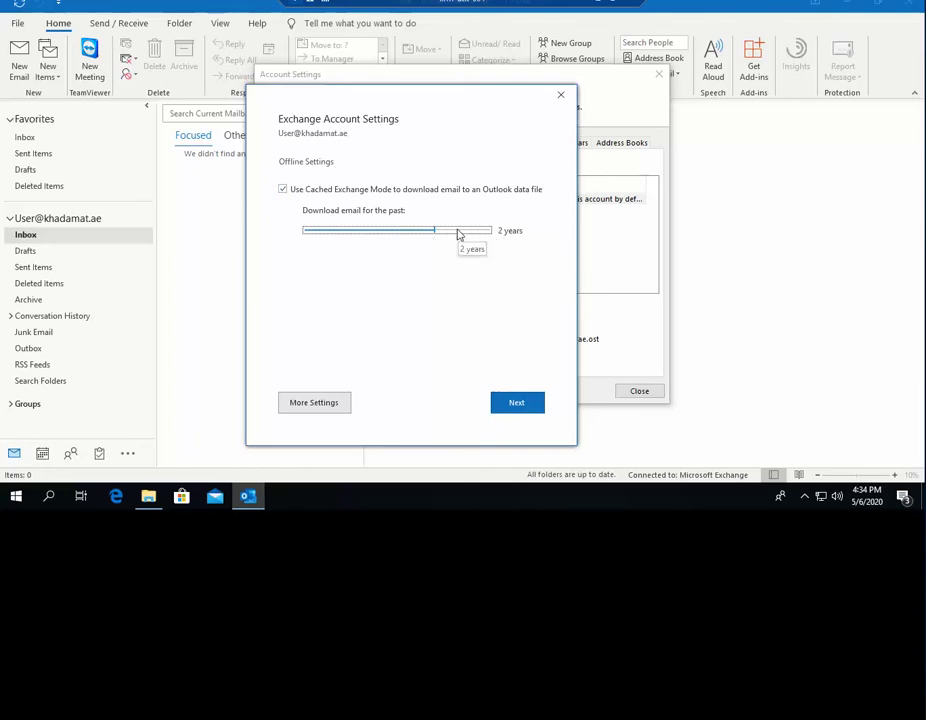
click(459, 234)
click(428, 235)
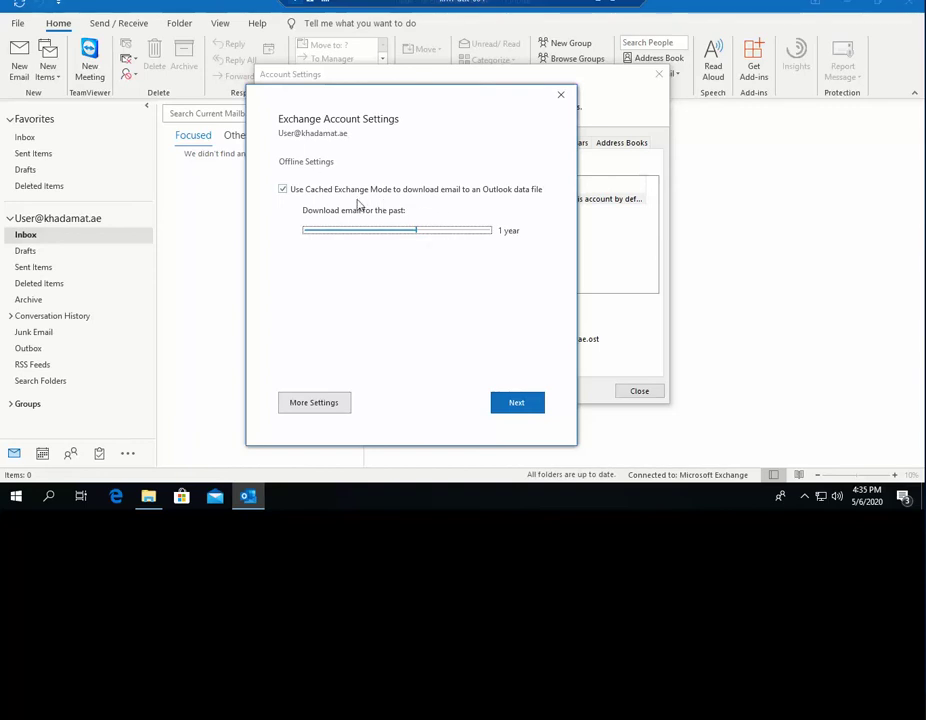
click(515, 402)
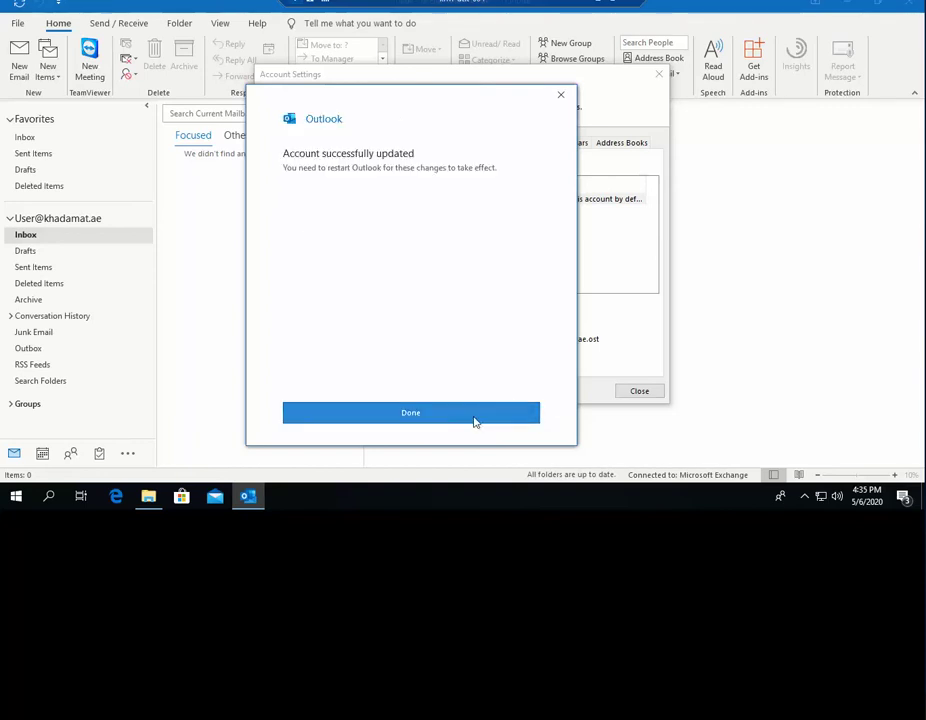
click(475, 421)
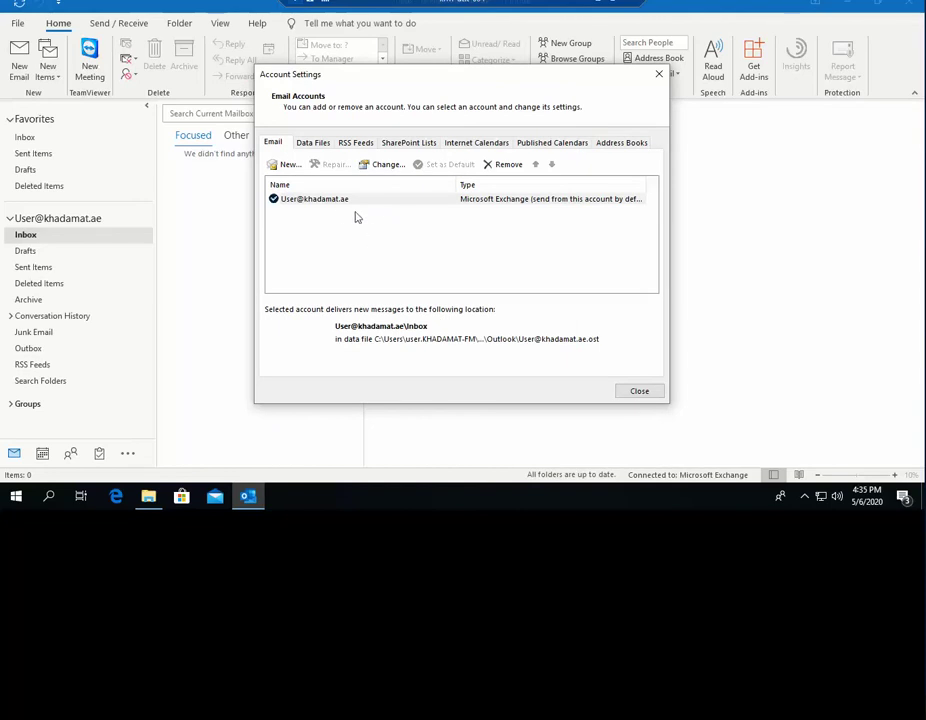
- Select the mailbox data file on the Data Files tab and open its file location
click(316, 144)
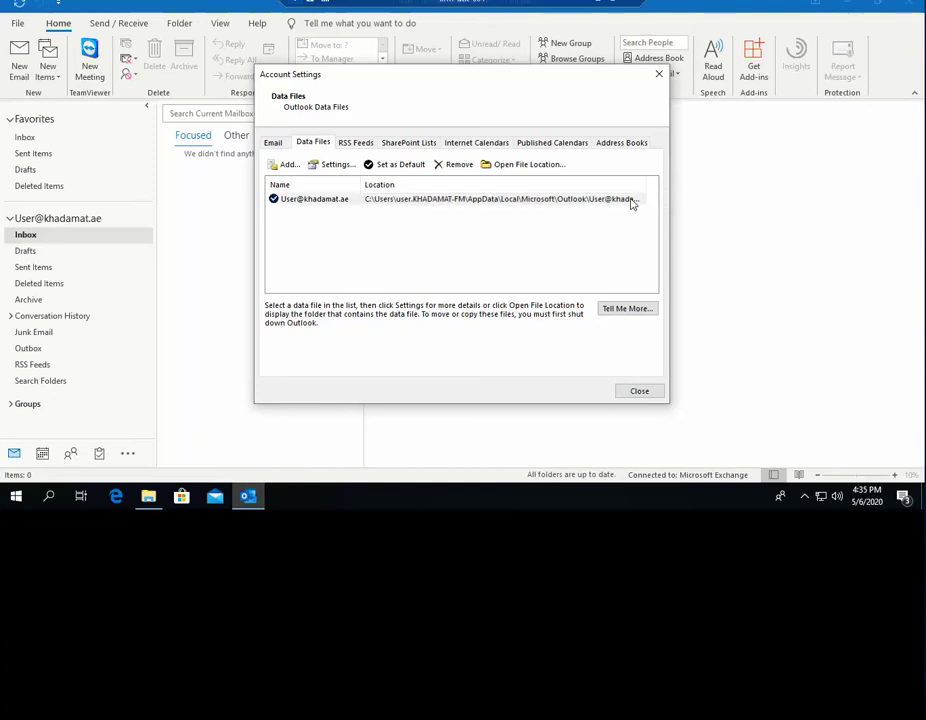
click(533, 200)
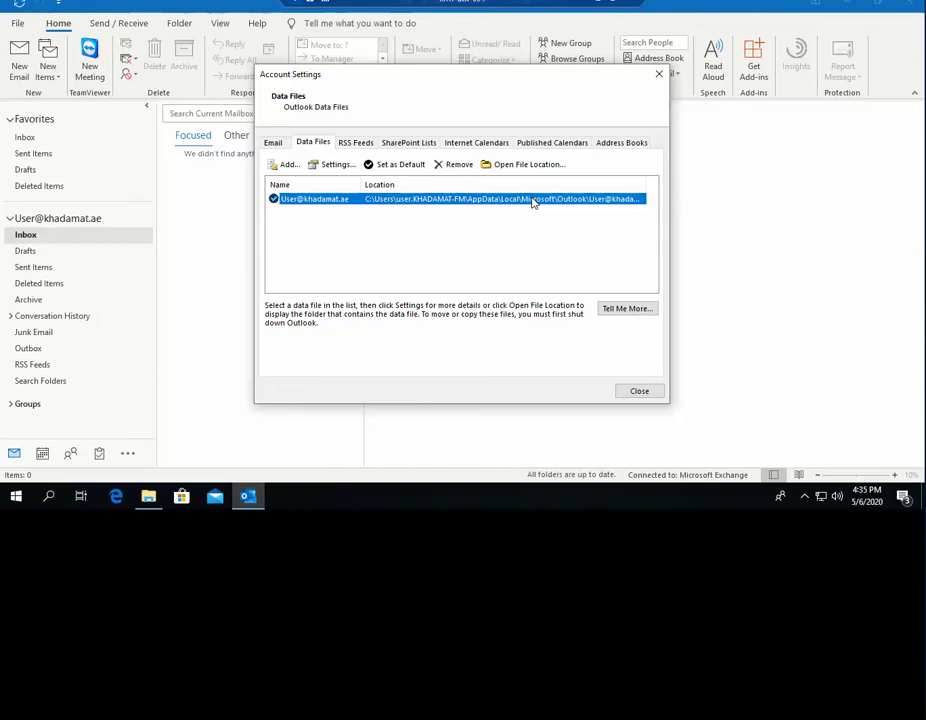
click(531, 172)
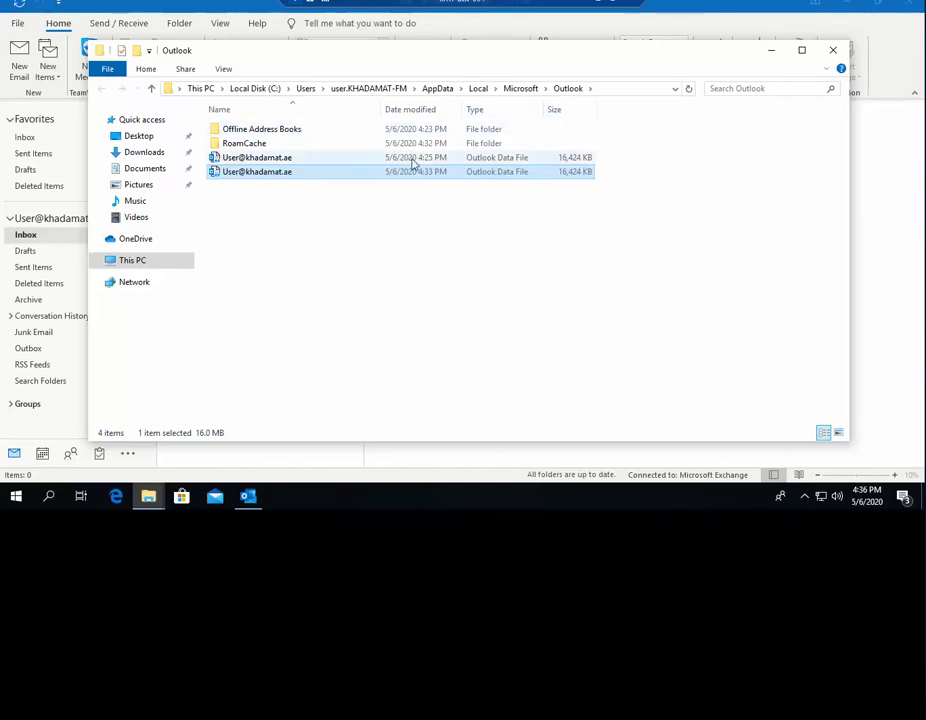
- Move the Outlook data folder window aside, then close it
drag(378, 60, 475, 76)
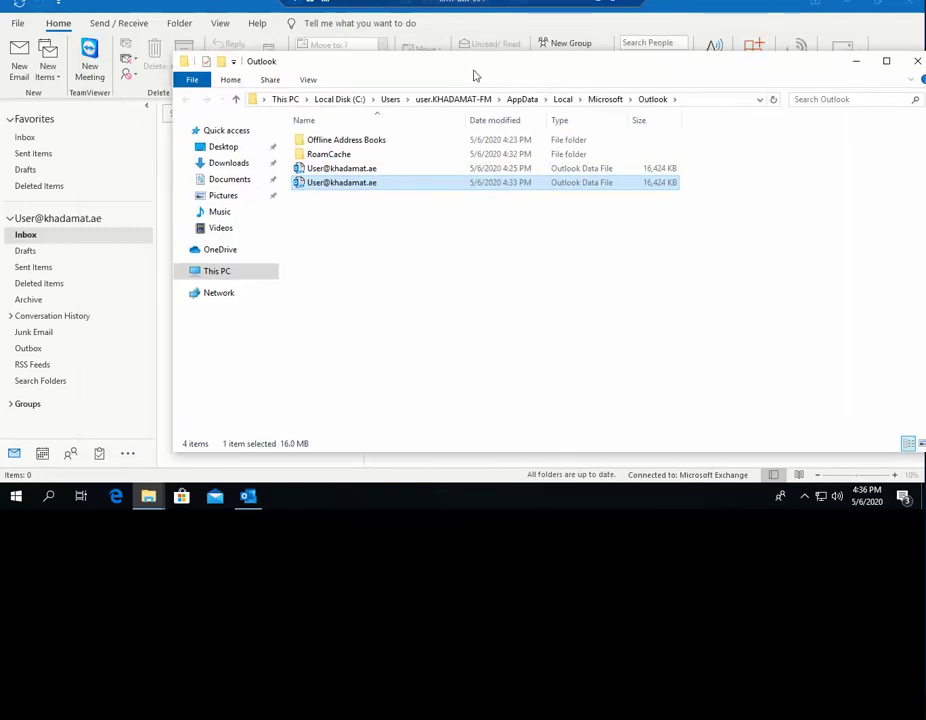
drag(675, 73, 562, 68)
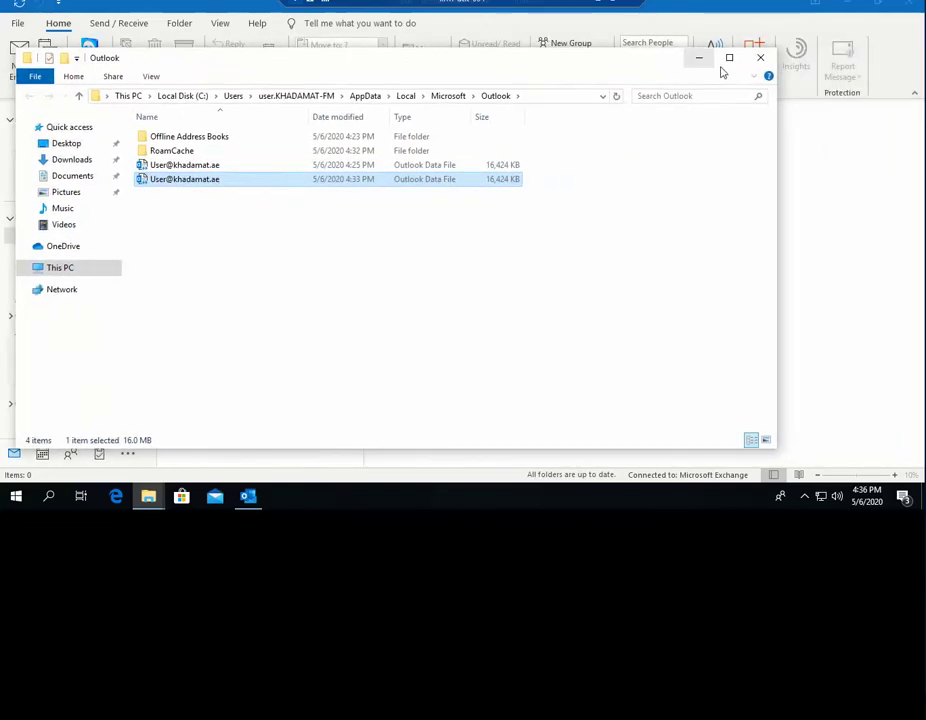
click(761, 57)
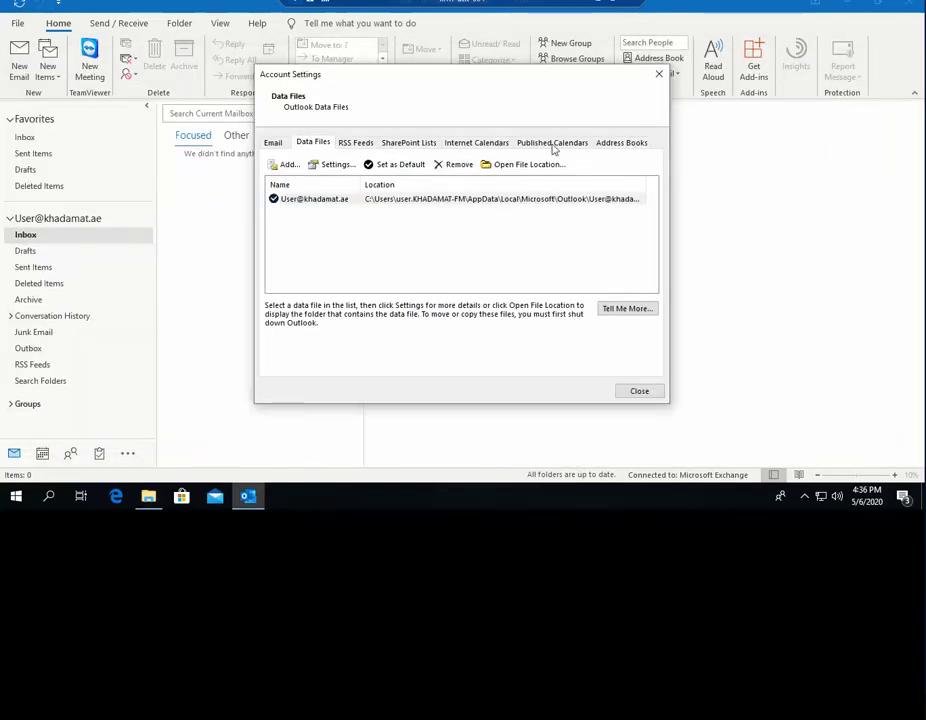
- Close Account Settings and uncheck Microsoft Outlook from the Windows indexed locations
click(658, 74)
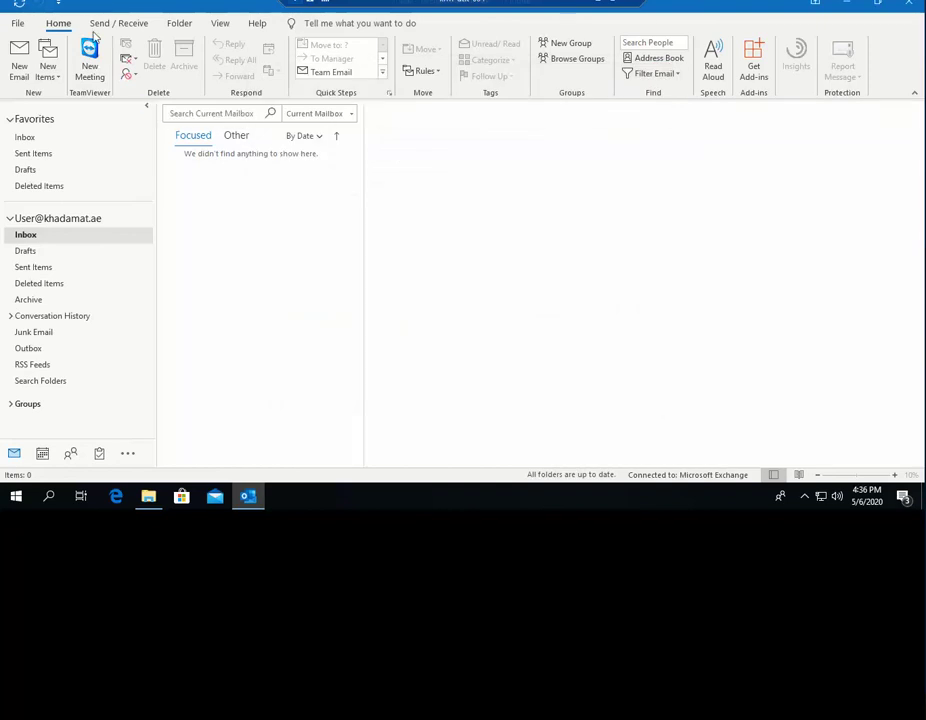
click(21, 23)
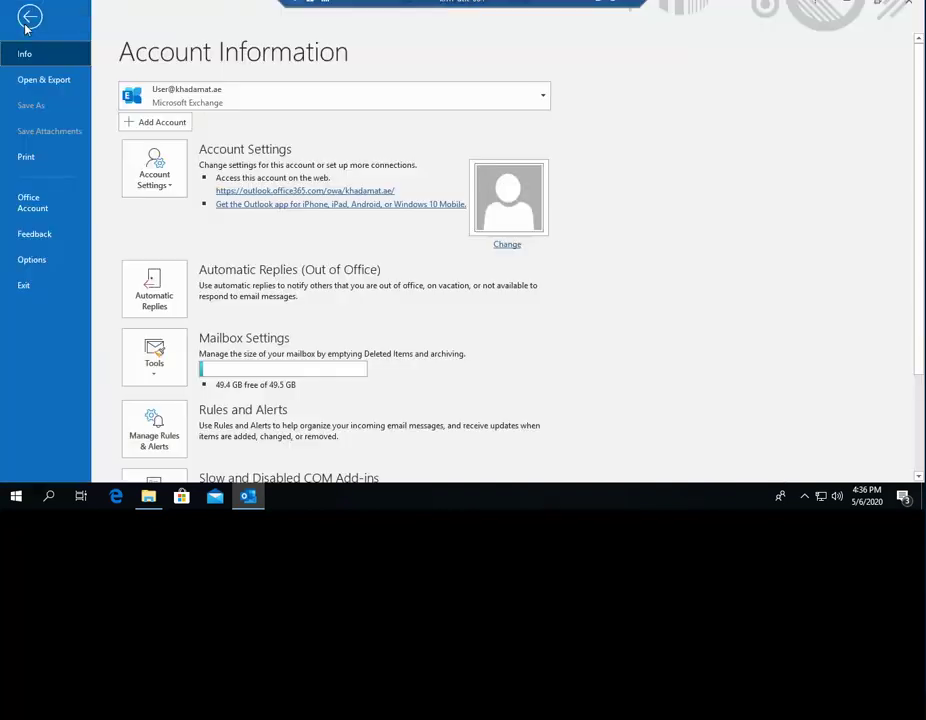
click(33, 264)
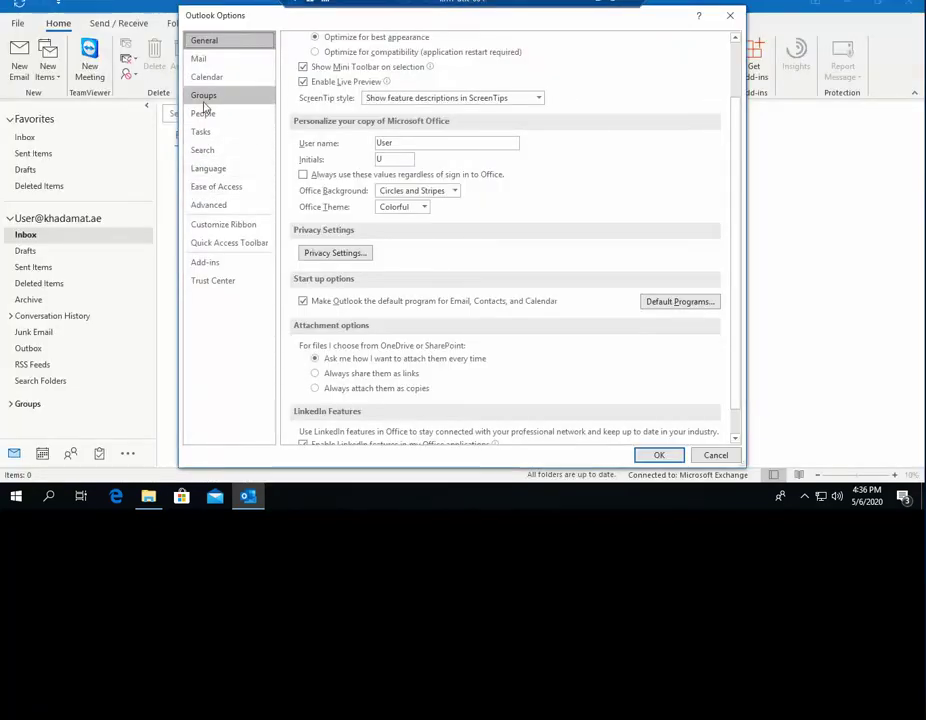
click(203, 150)
click(676, 101)
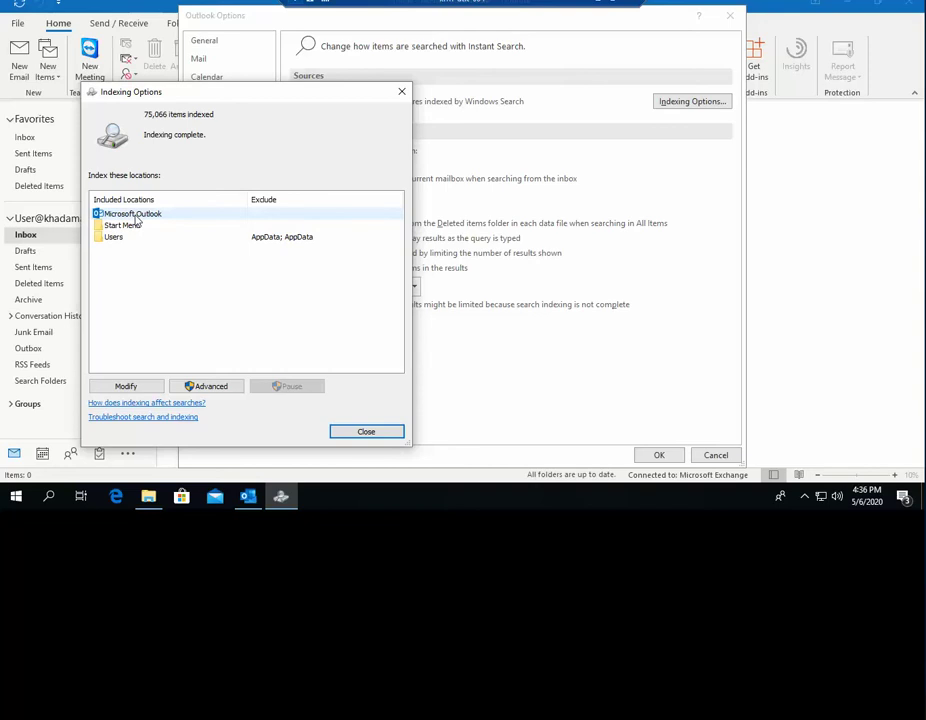
click(140, 385)
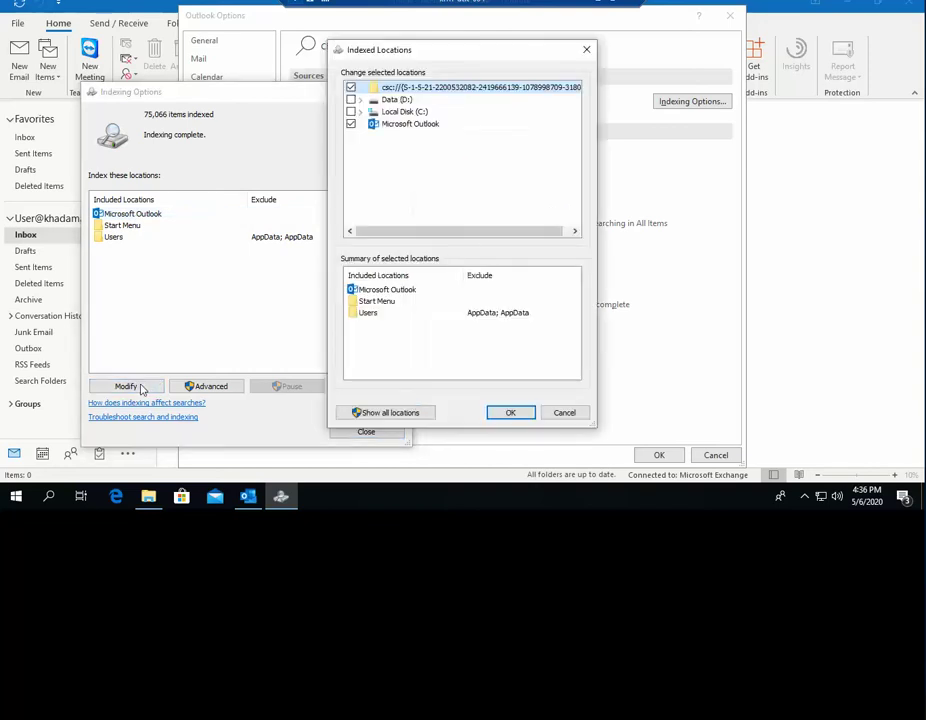
click(351, 125)
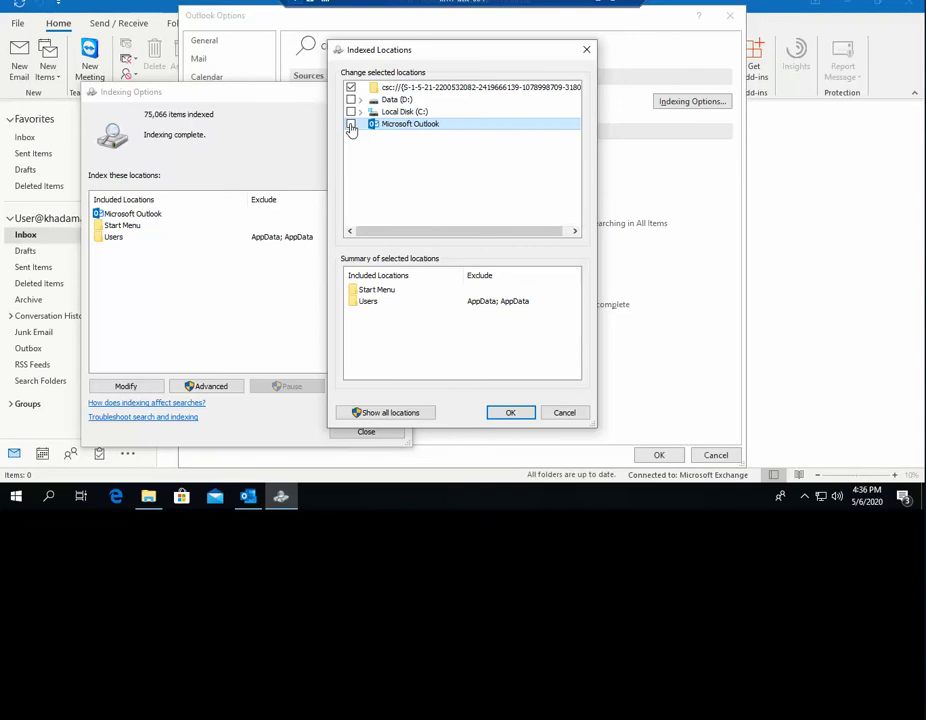
click(510, 413)
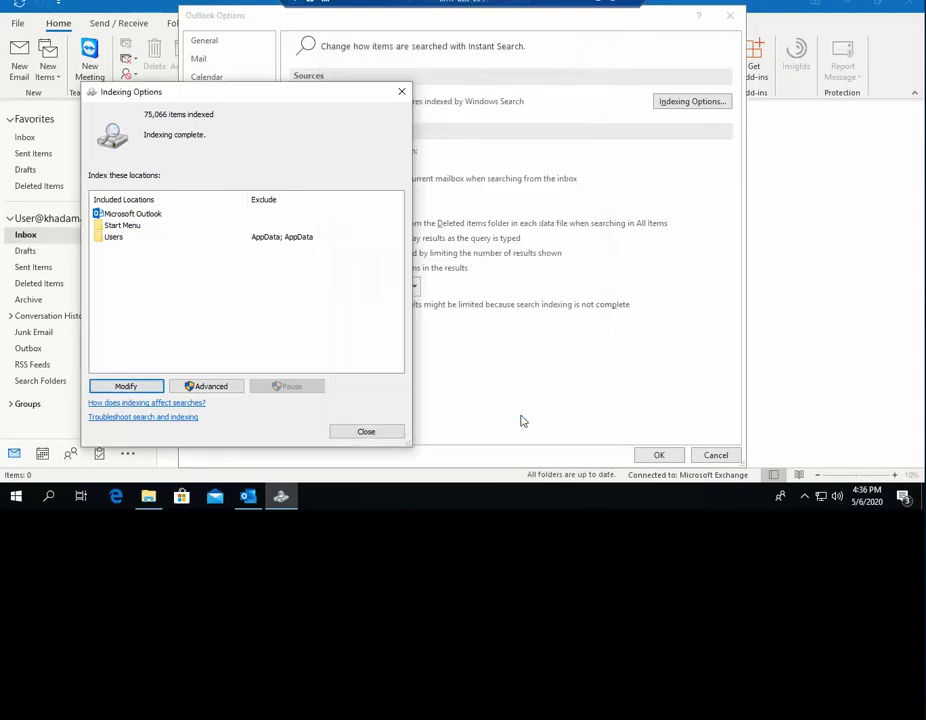
click(381, 435)
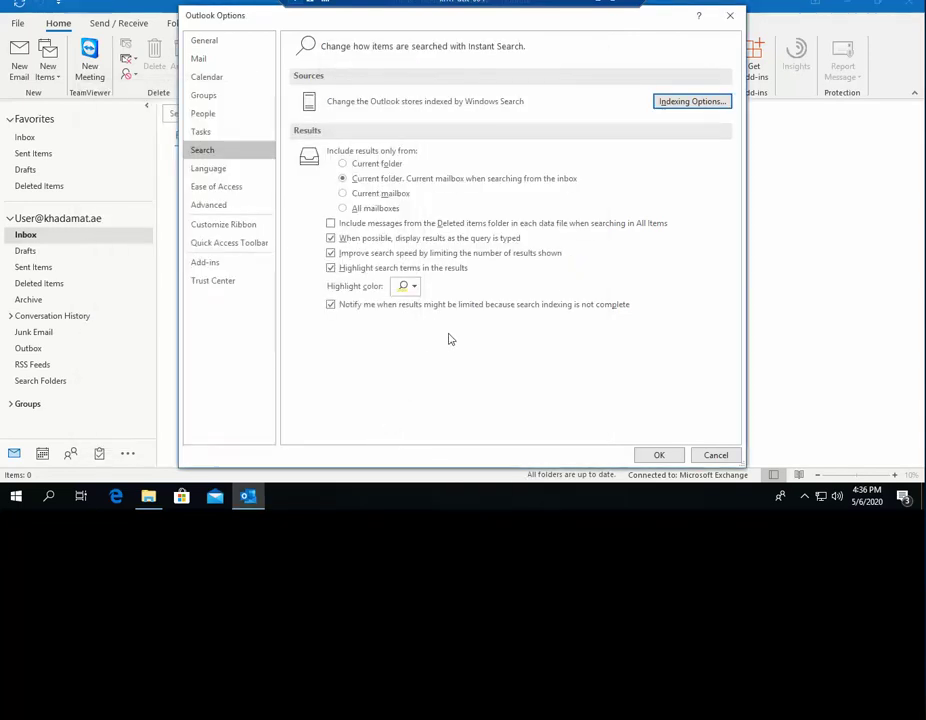
- Recheck Indexing Options showing 75,066 items indexed, close Outlook Options, and refocus mailbox search
click(679, 105)
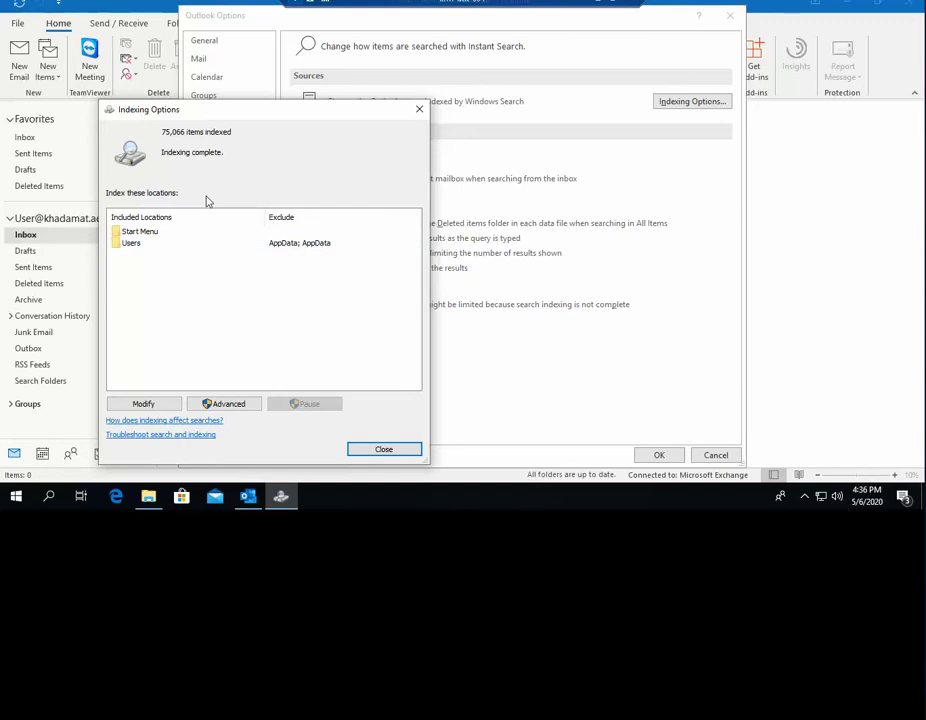
click(381, 455)
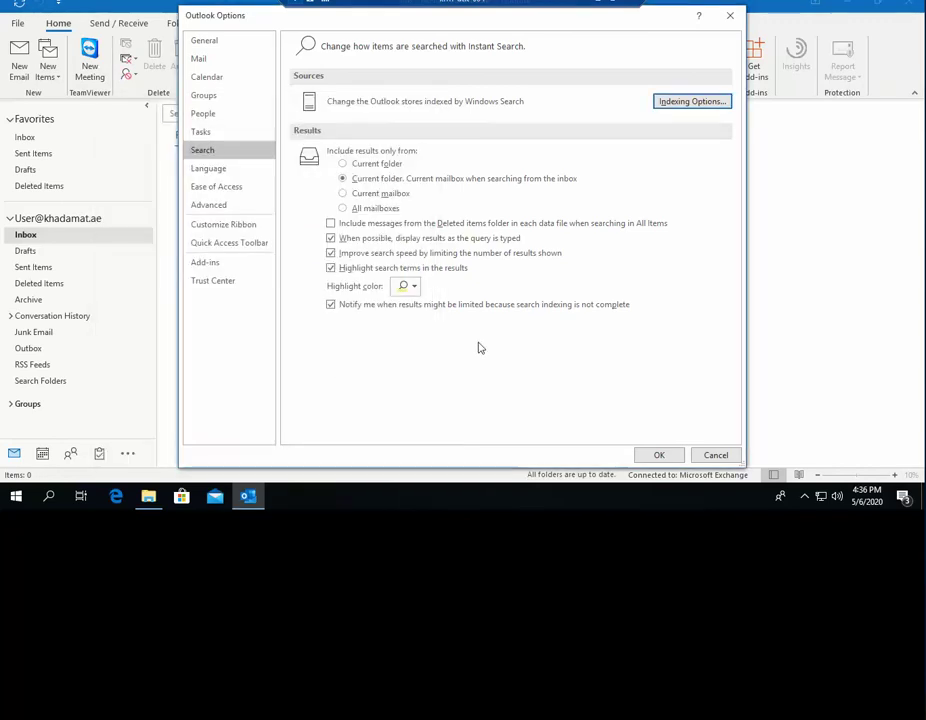
click(660, 455)
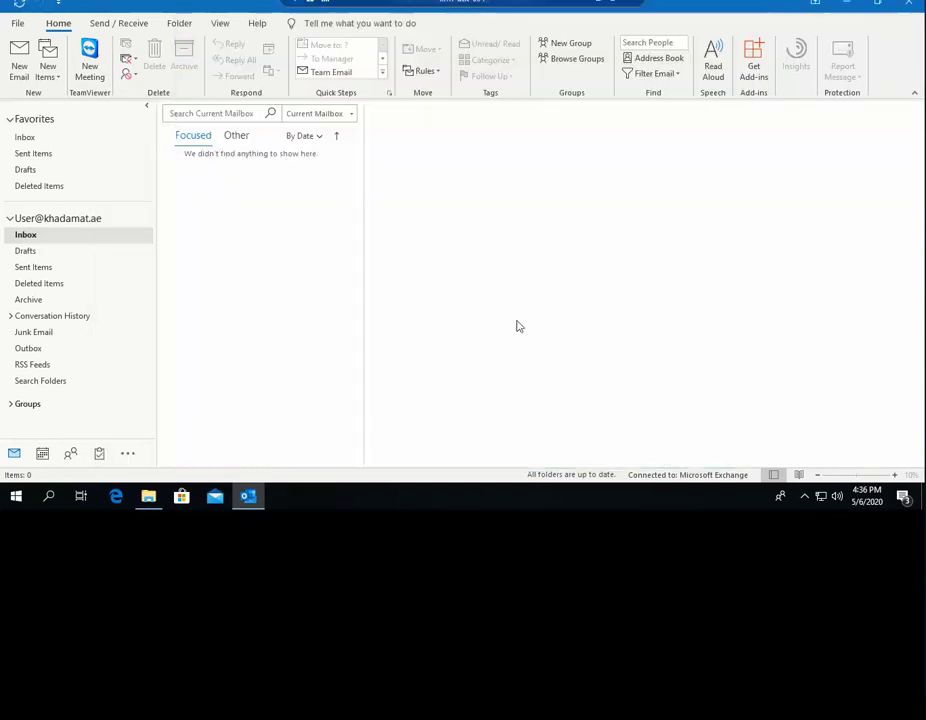
click(215, 113)
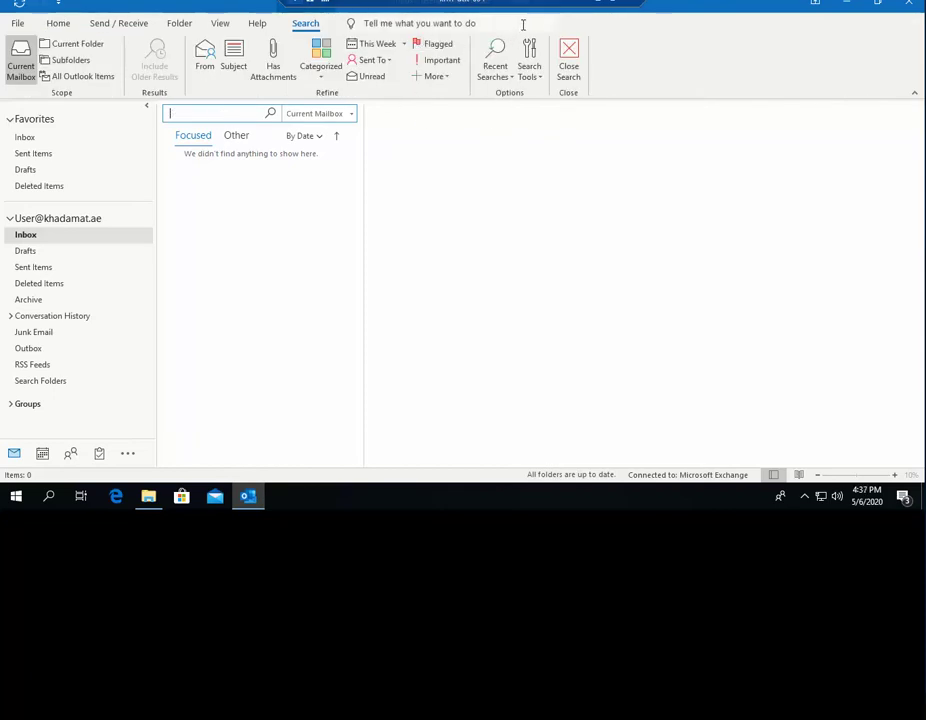
- Review Search Options from the Search Tools list and cancel without changes
click(530, 70)
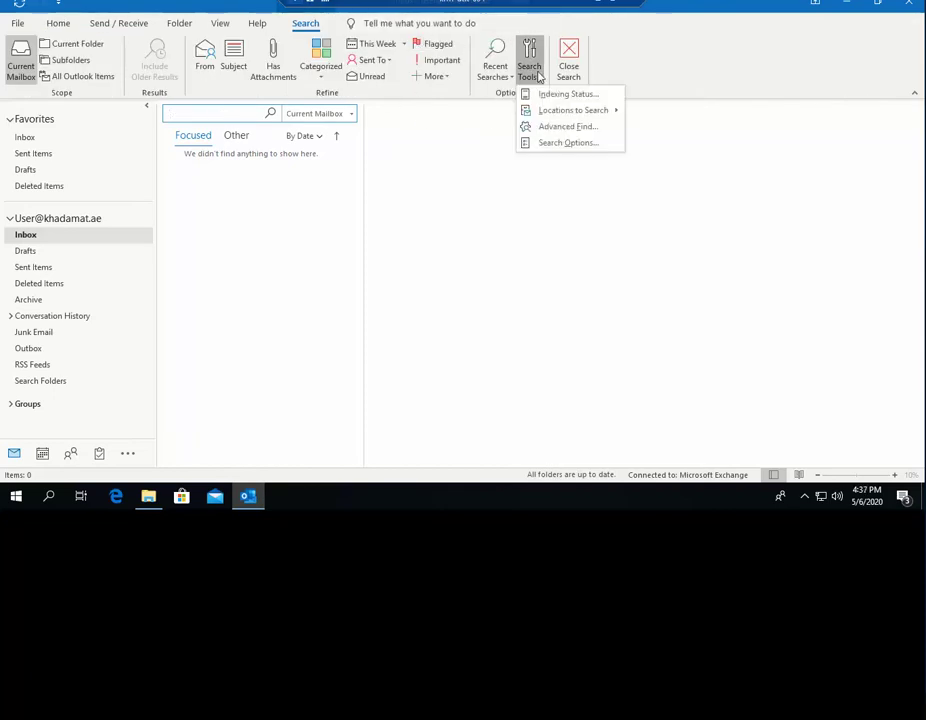
click(561, 145)
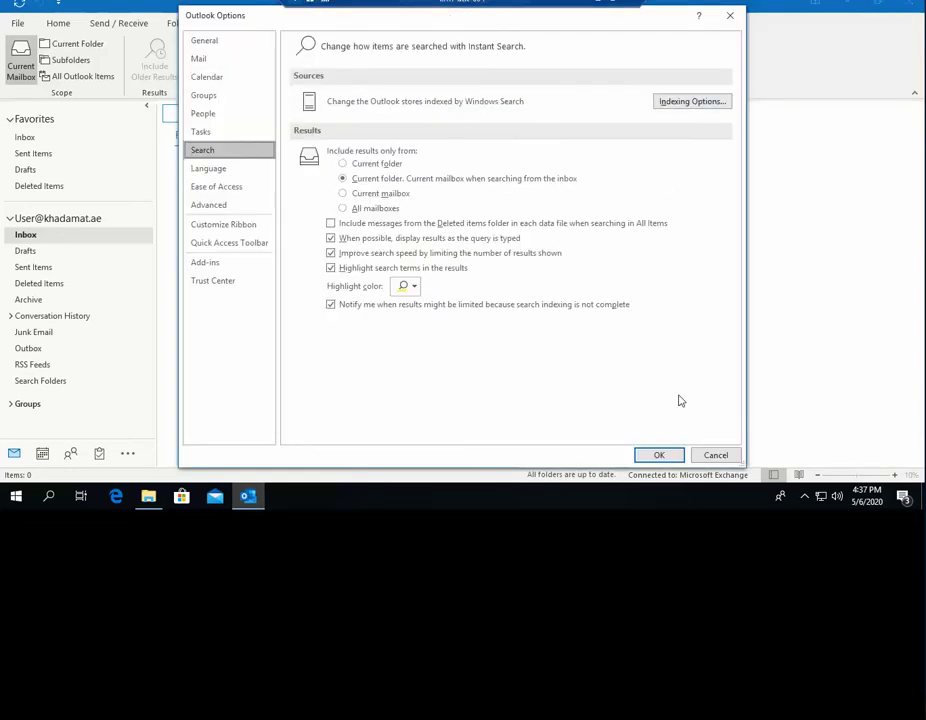
click(714, 455)
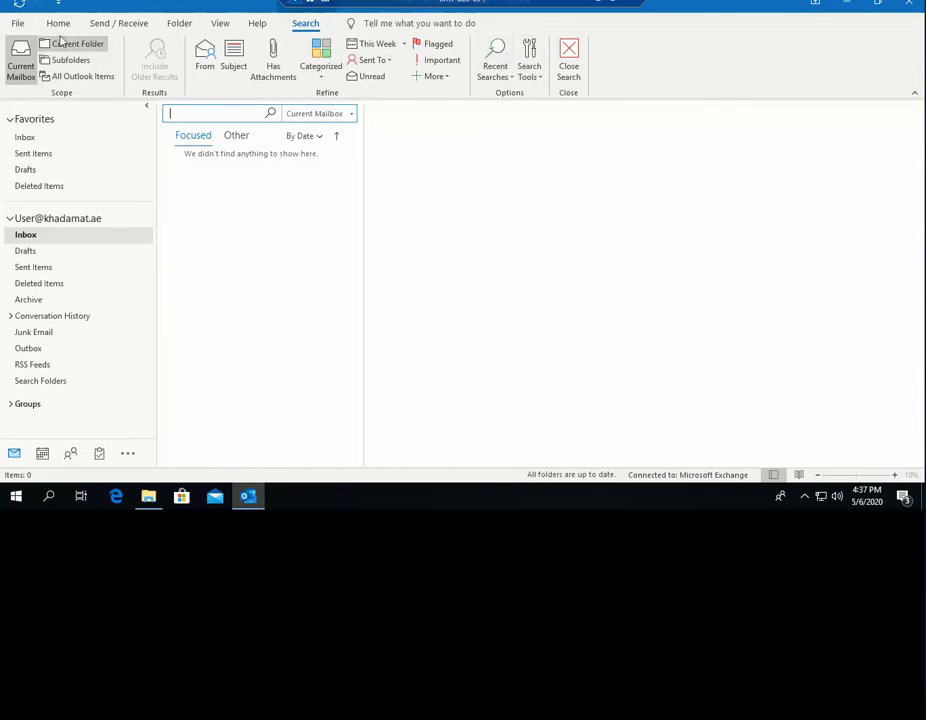
- Open Account Settings' Data Files tab and go to the data file's folder location
click(18, 24)
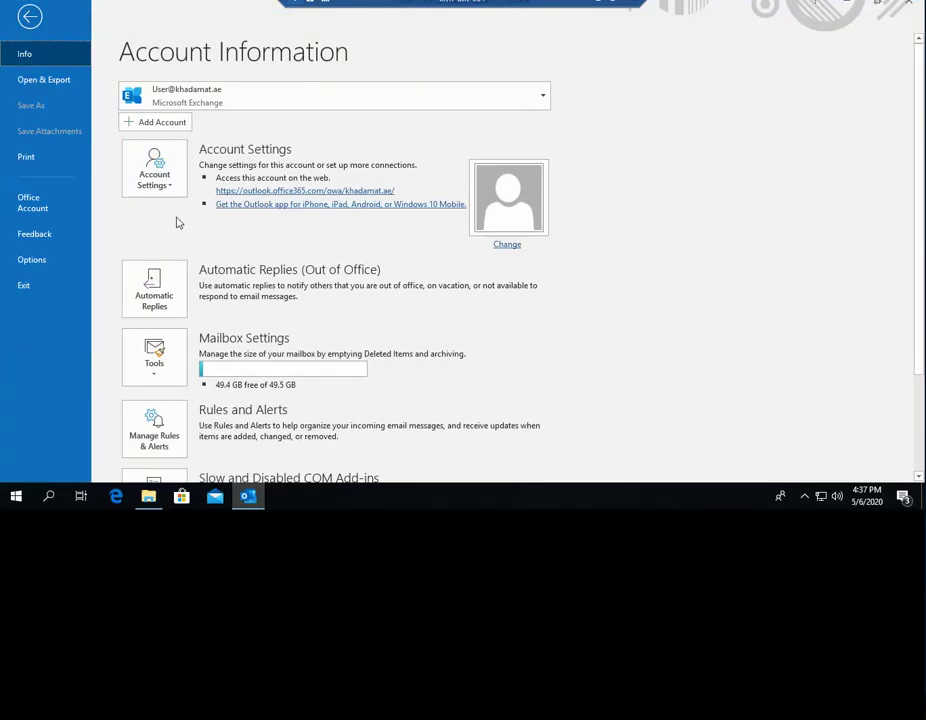
click(165, 182)
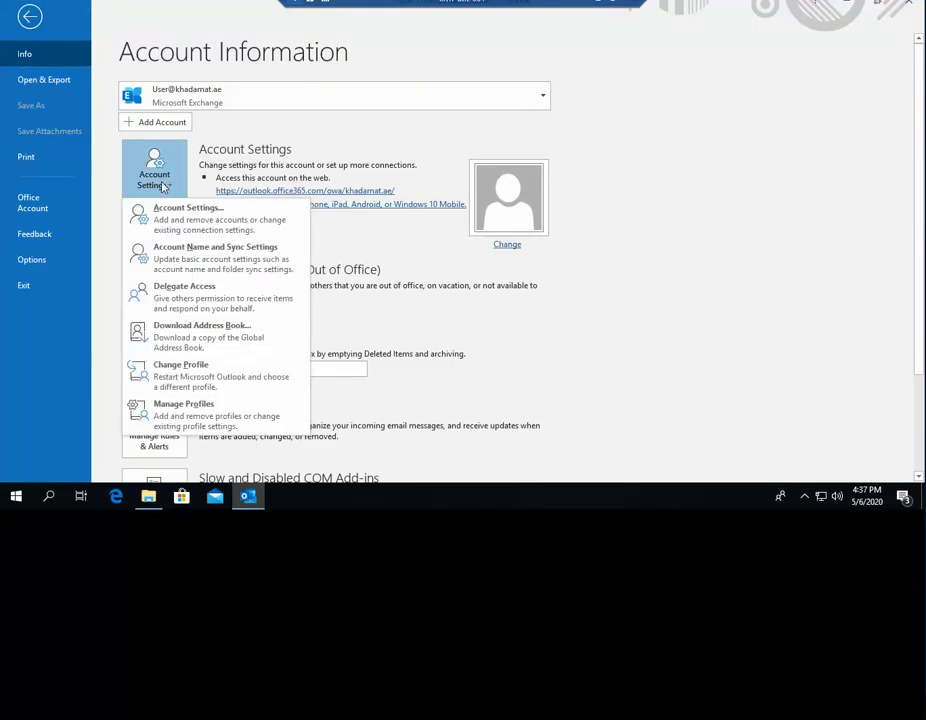
click(165, 209)
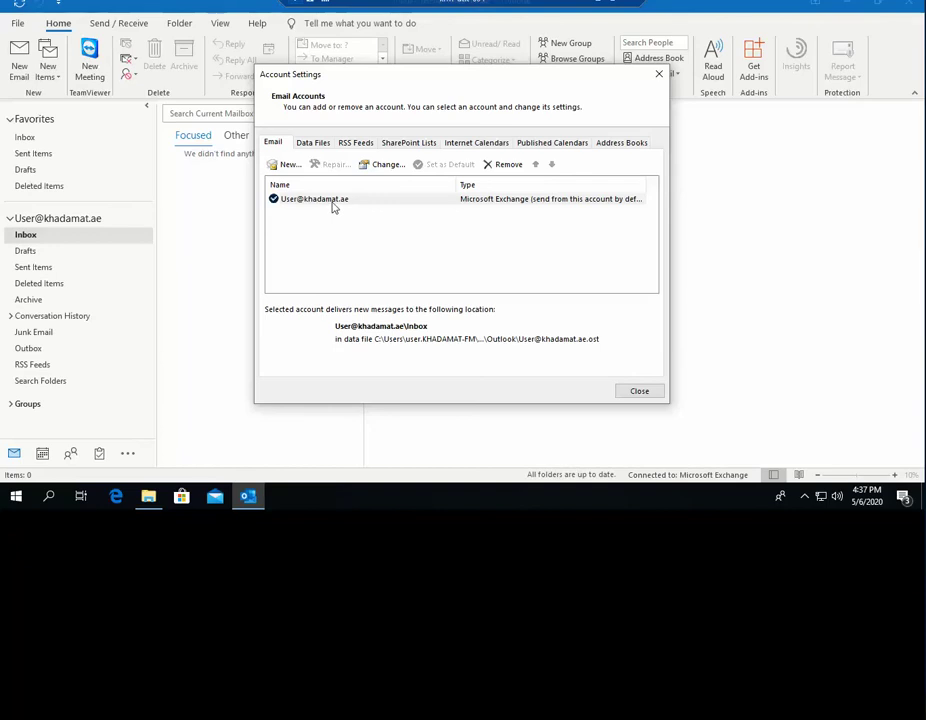
click(321, 148)
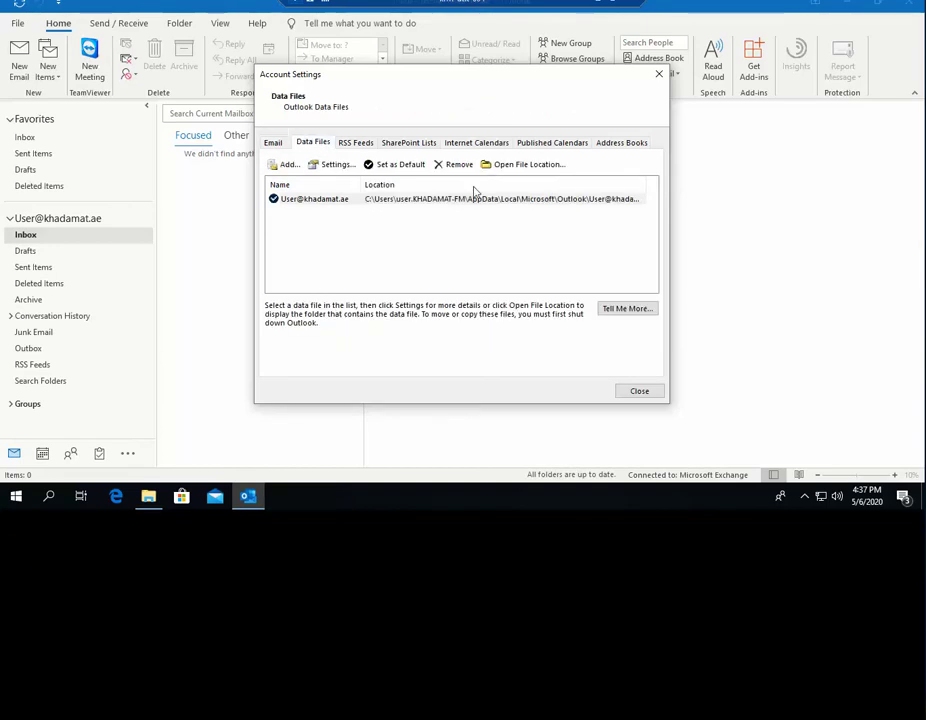
click(533, 165)
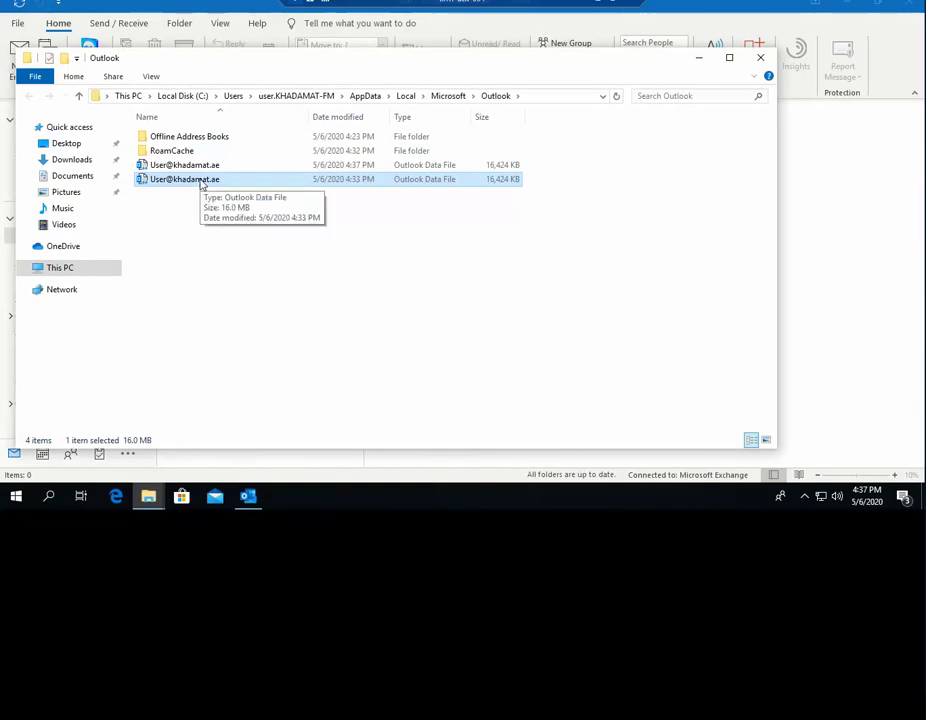
- Nudge the data folder window, bring Outlook forward, and close Account Settings
drag(403, 58, 422, 81)
click(869, 186)
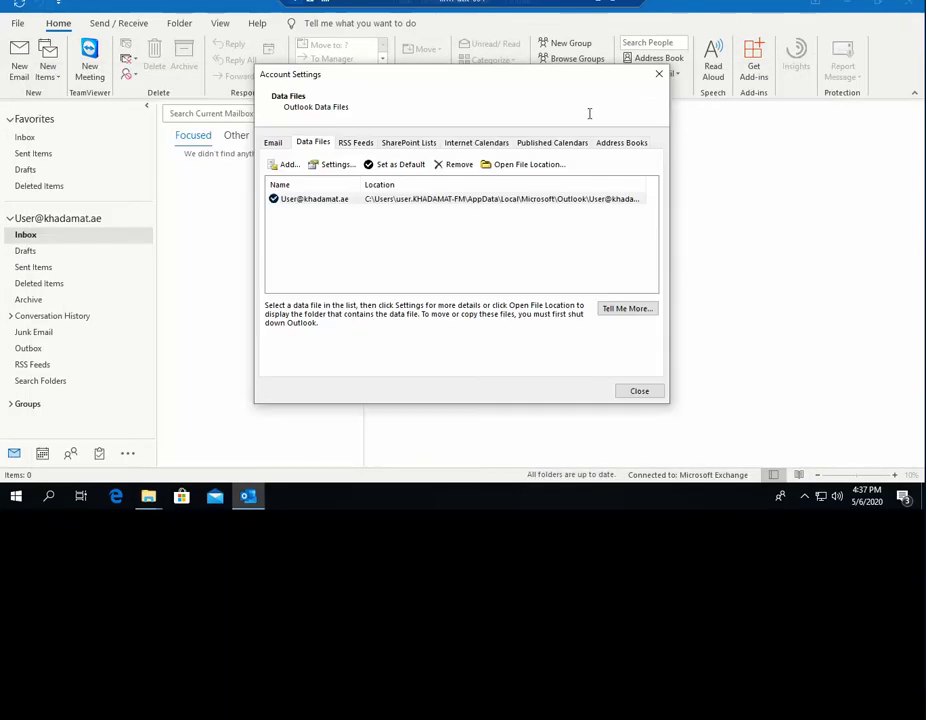
click(633, 397)
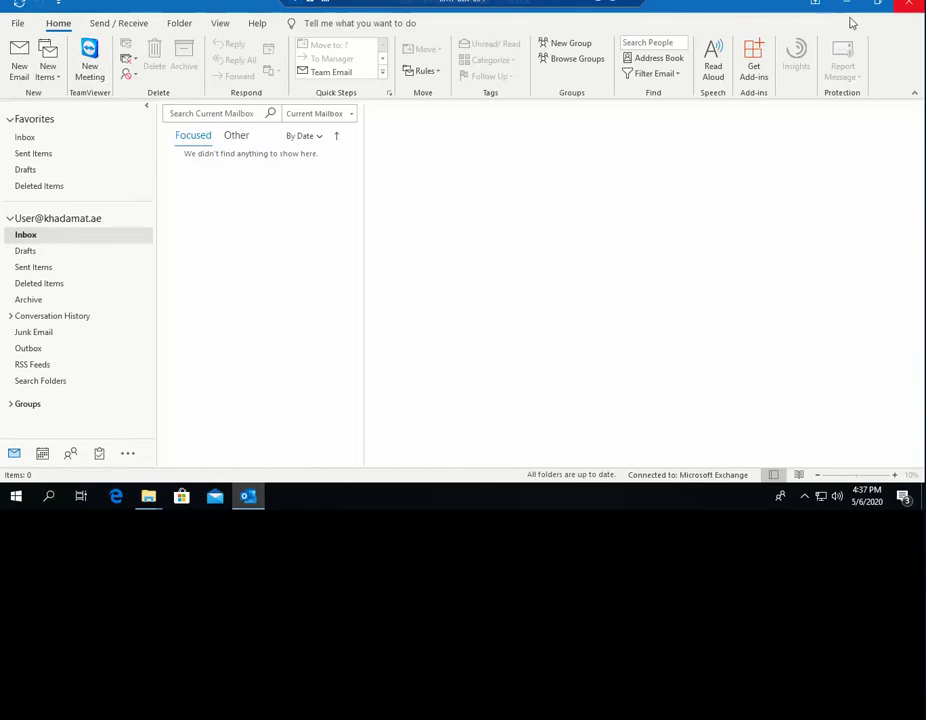
- Exit Outlook from the File page and move the data folder window to the screen top
click(19, 24)
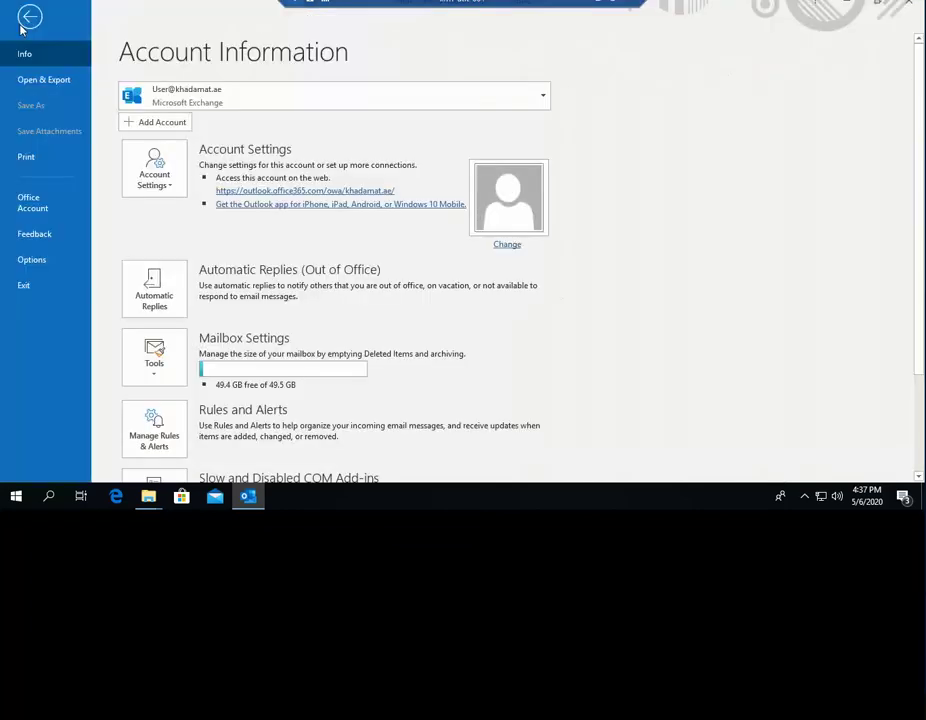
click(27, 19)
click(19, 25)
click(17, 296)
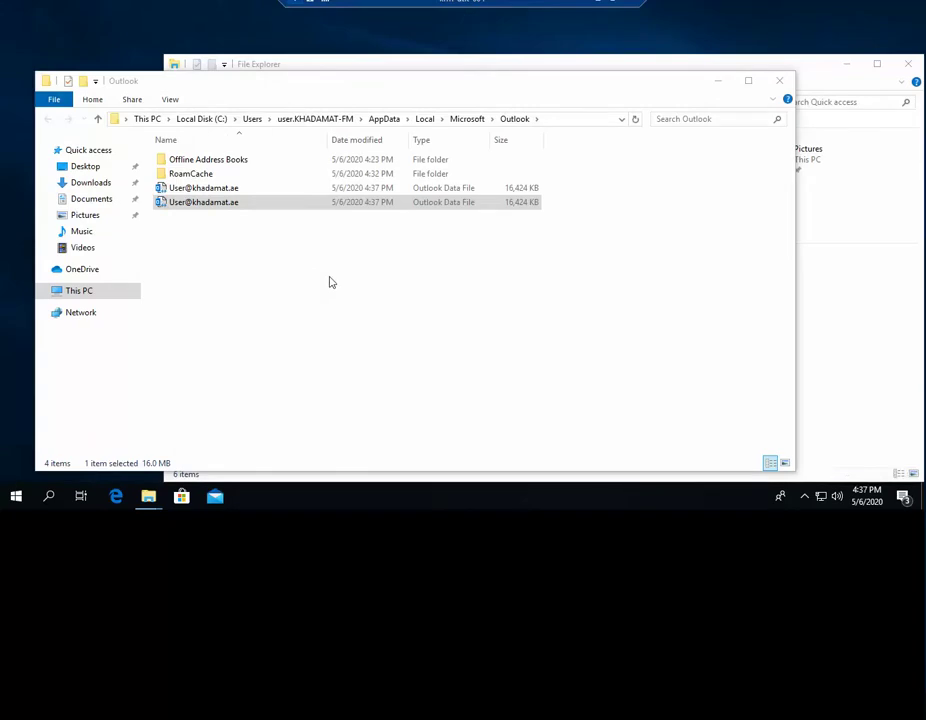
drag(488, 84, 518, 52)
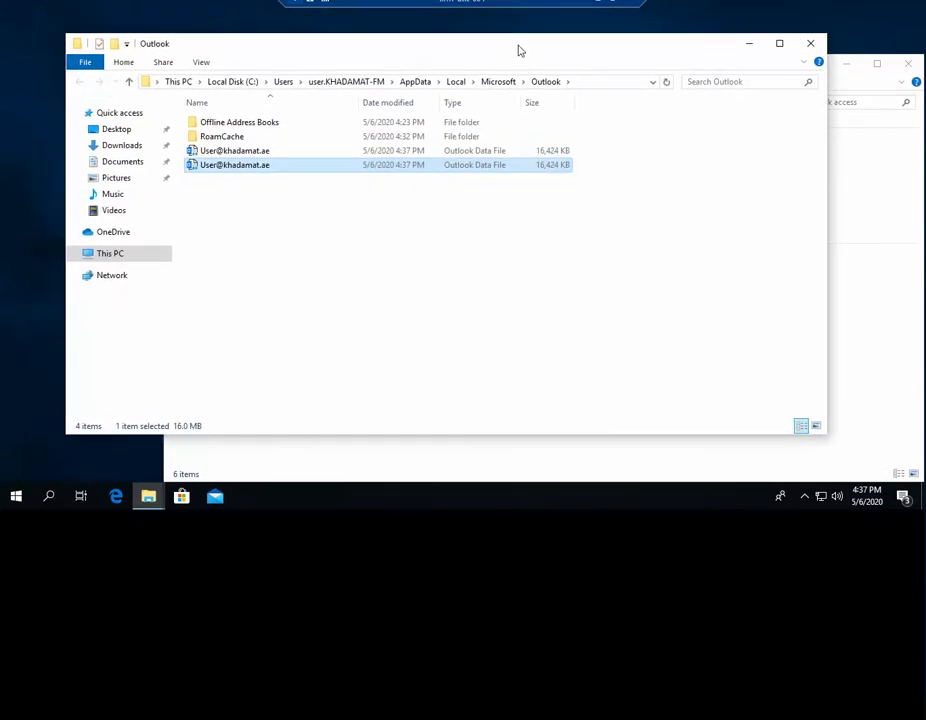
- Allow content indexing on the second Outlook data file via Advanced Attributes and apply
right_click(253, 176)
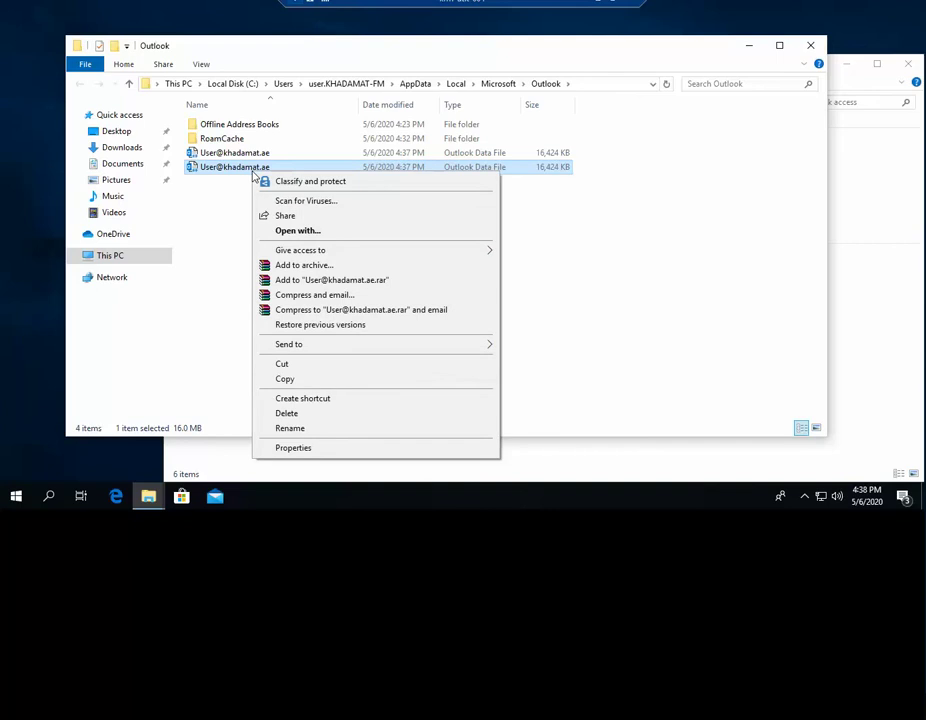
click(334, 448)
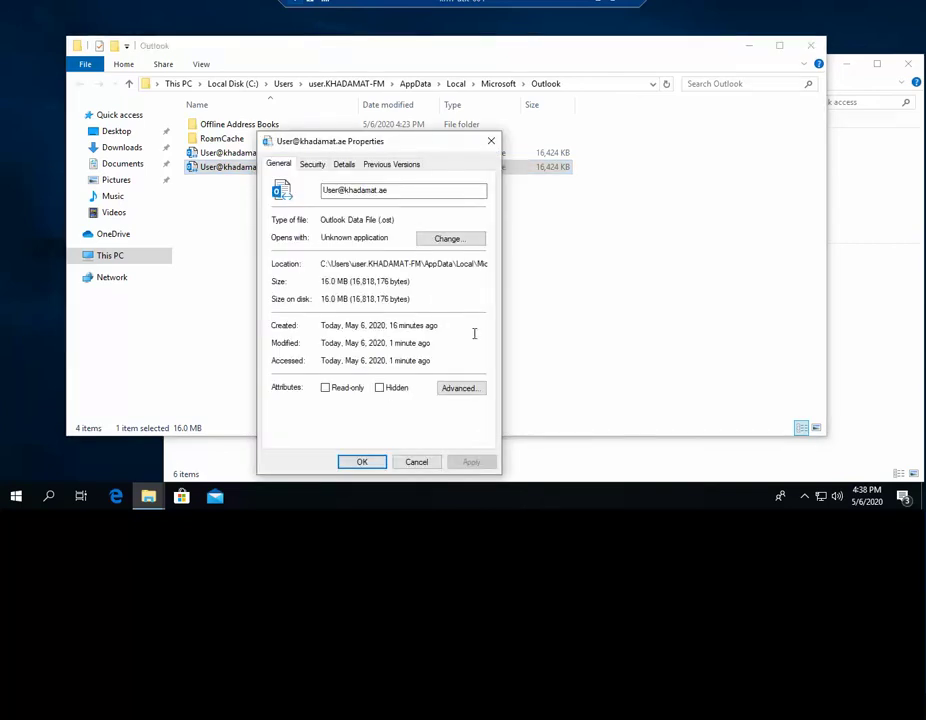
click(462, 391)
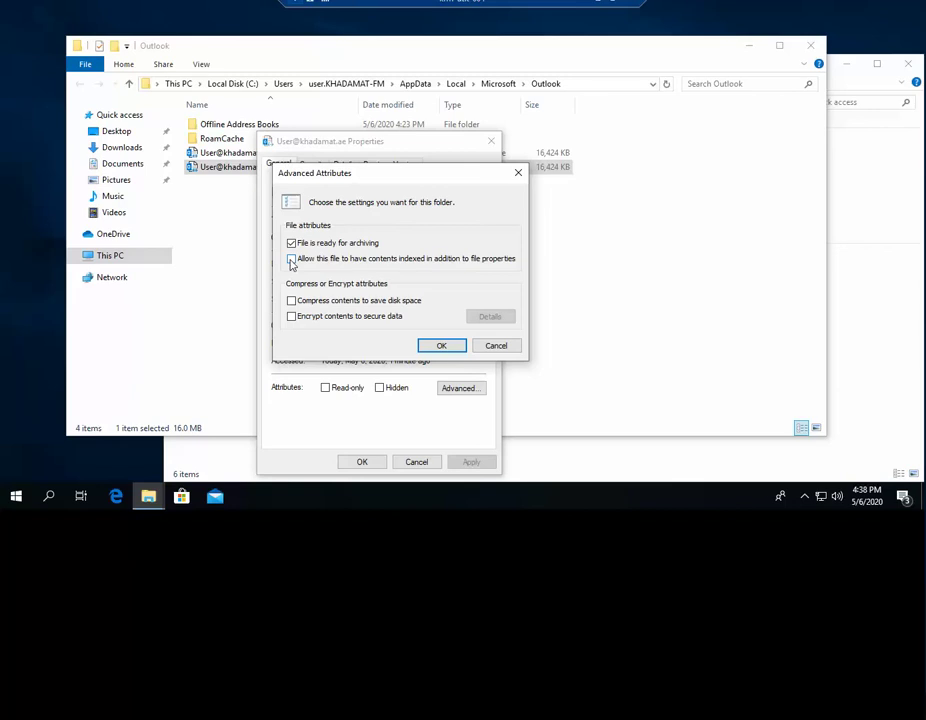
click(442, 346)
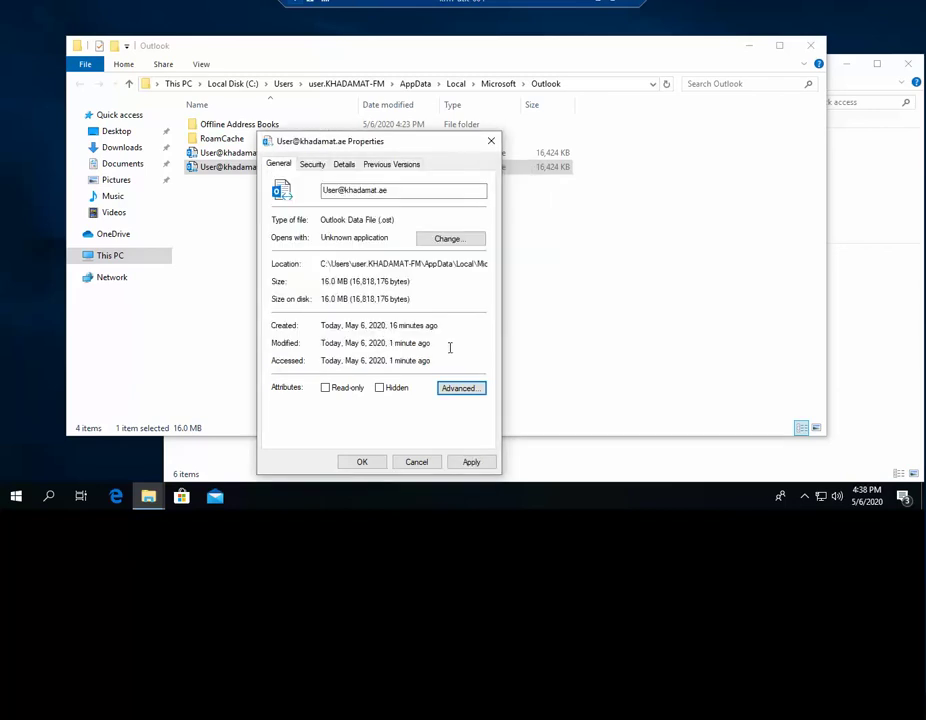
click(474, 462)
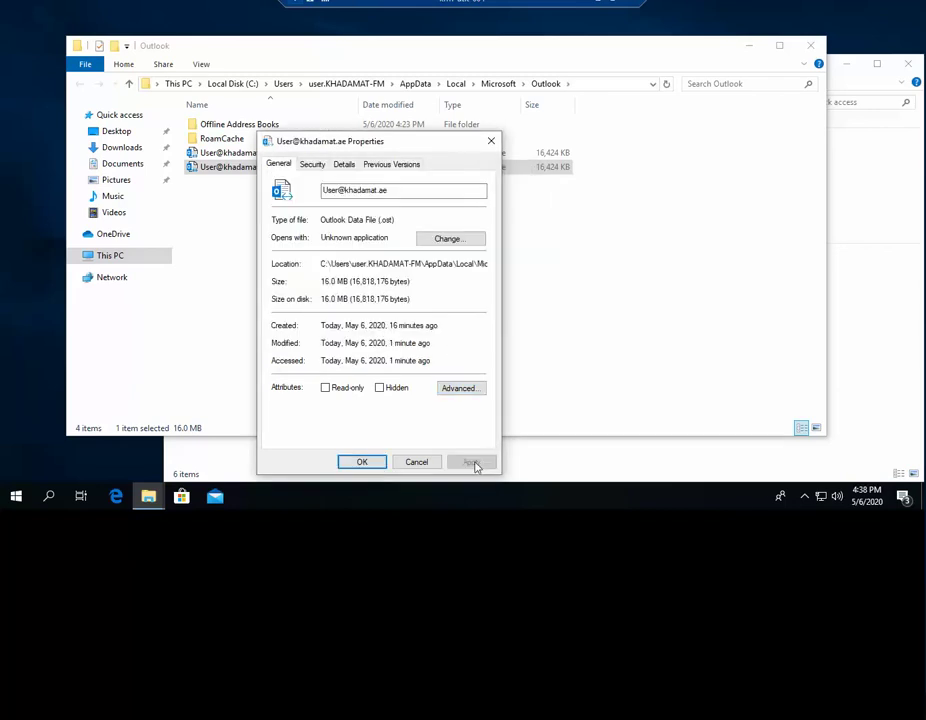
click(366, 463)
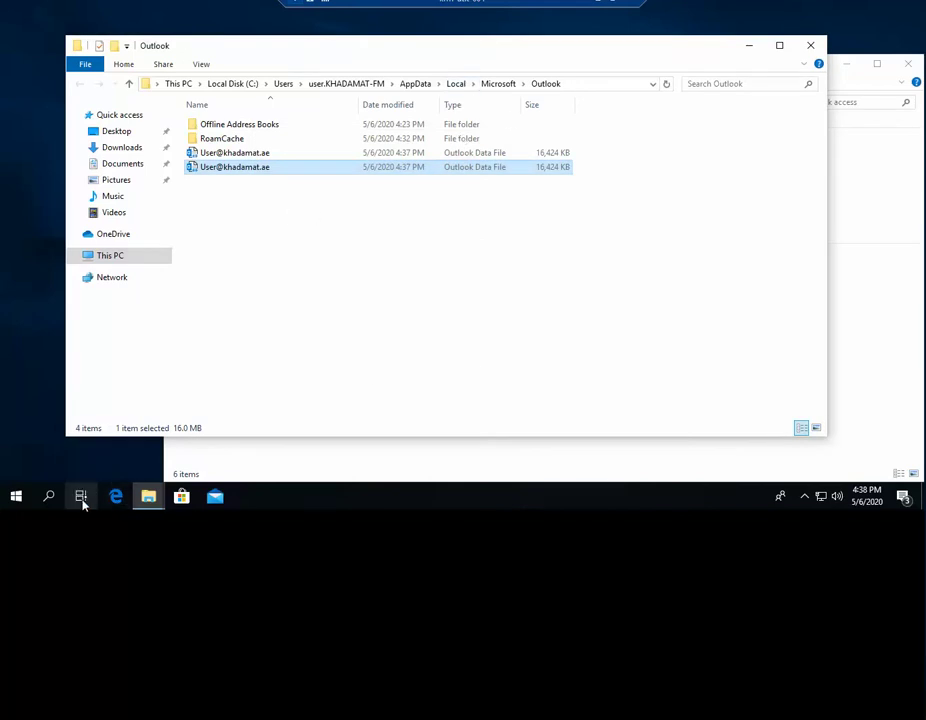
- Find Outlook through Windows search and launch it
click(57, 503)
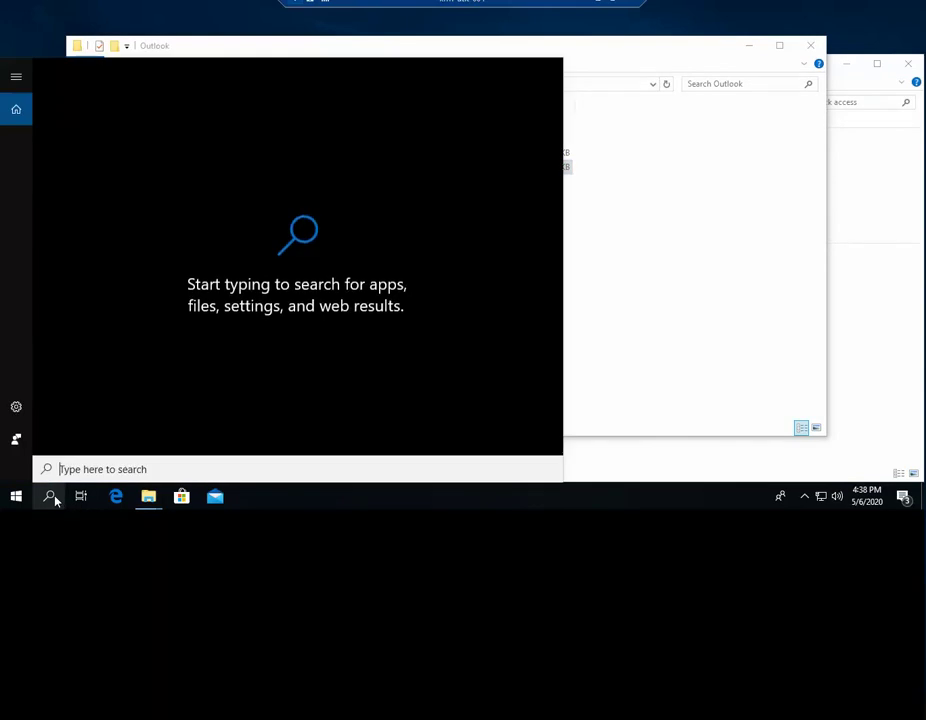
text(oft > Outlook)
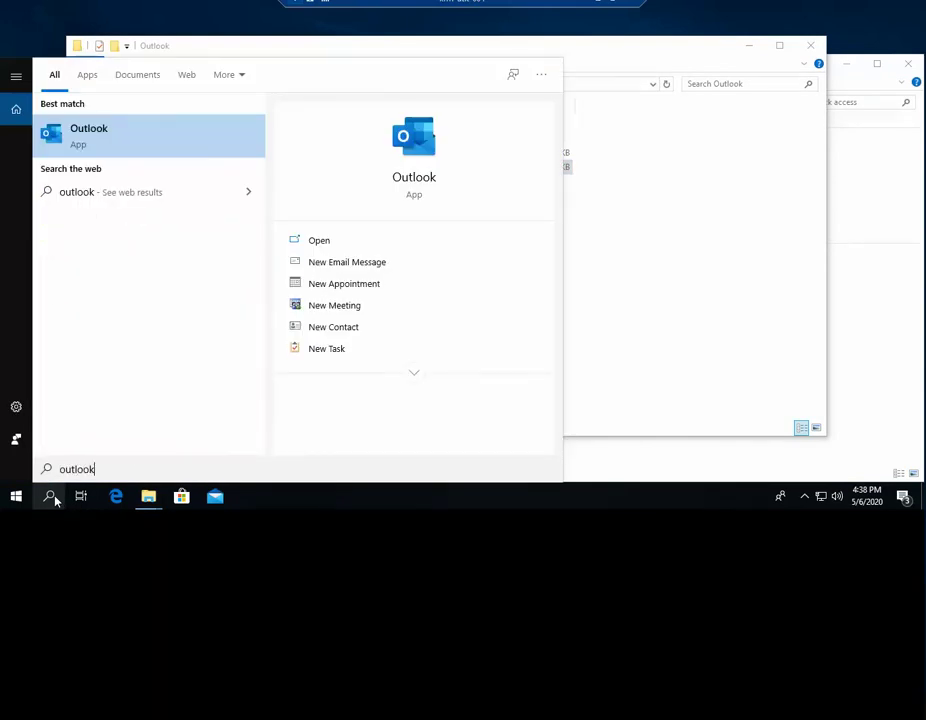
key(Return)
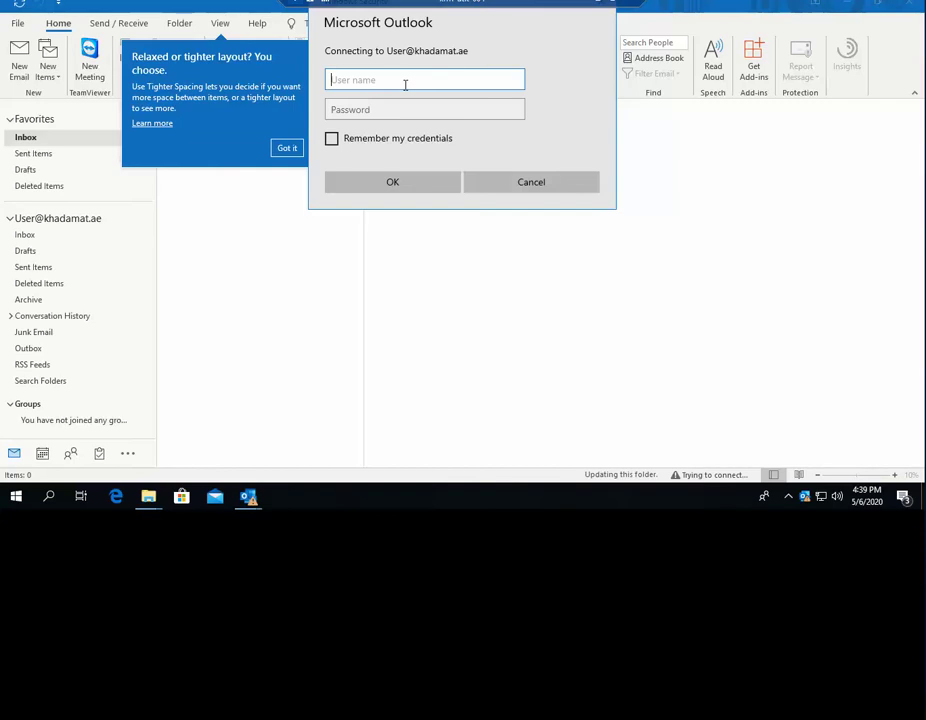
- Sign in with the mailbox user name and password, then dismiss the layout tip
key(Tab)
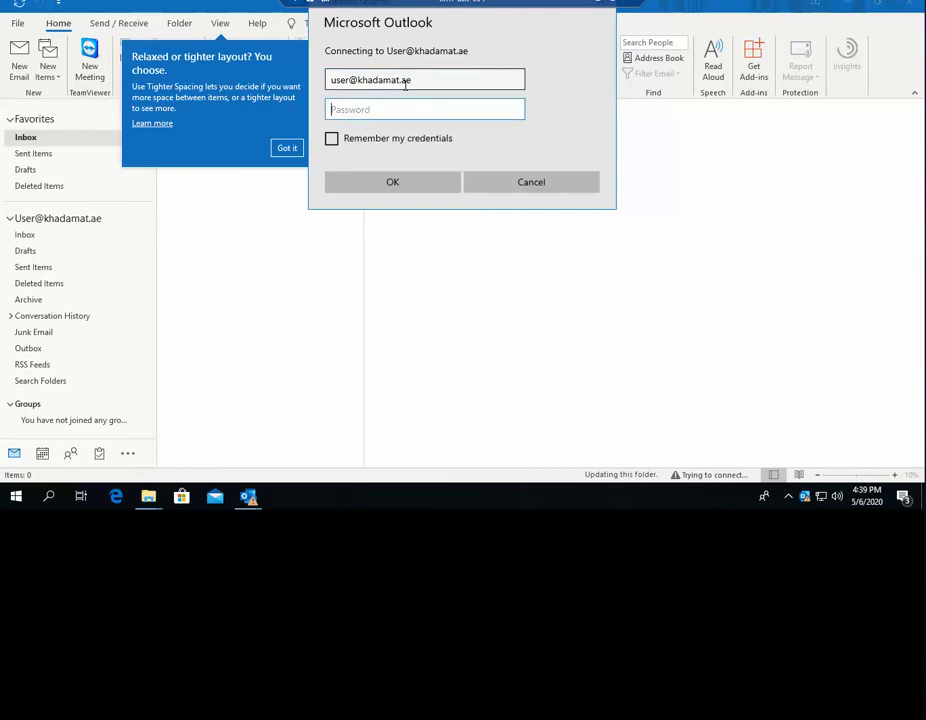
text(•)
key(Return)
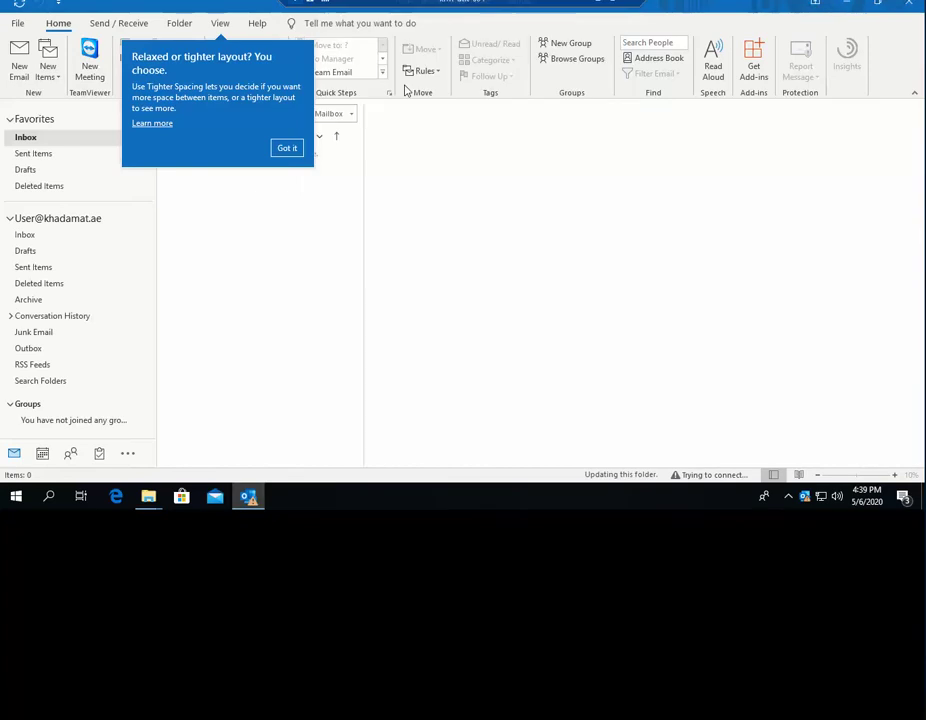
click(440, 174)
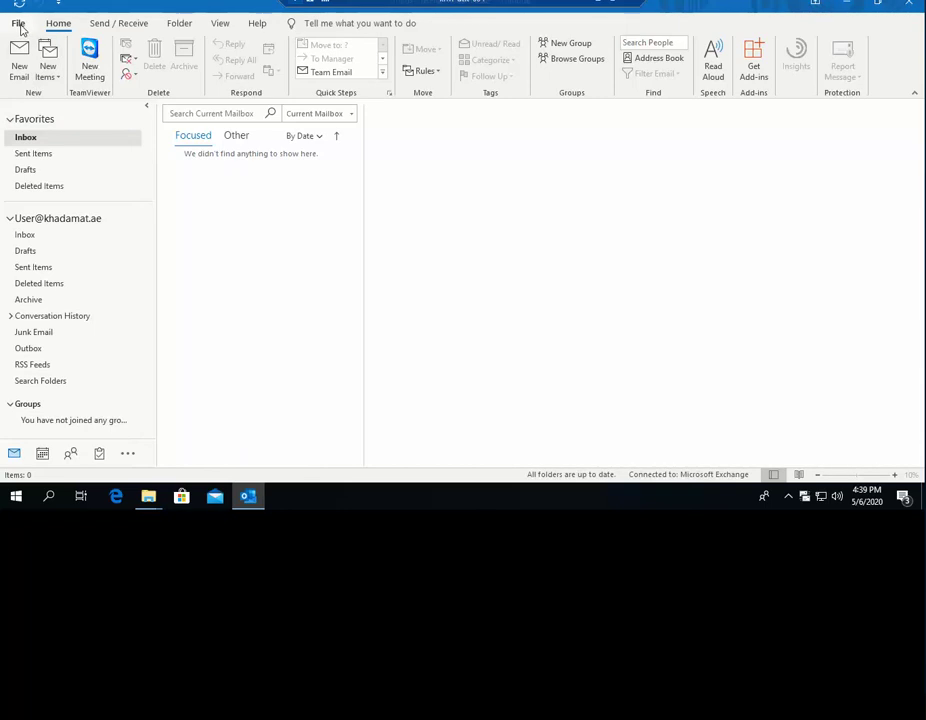
- Look at Search Options without changing anything, then open Outlook Options from the File menu
click(189, 113)
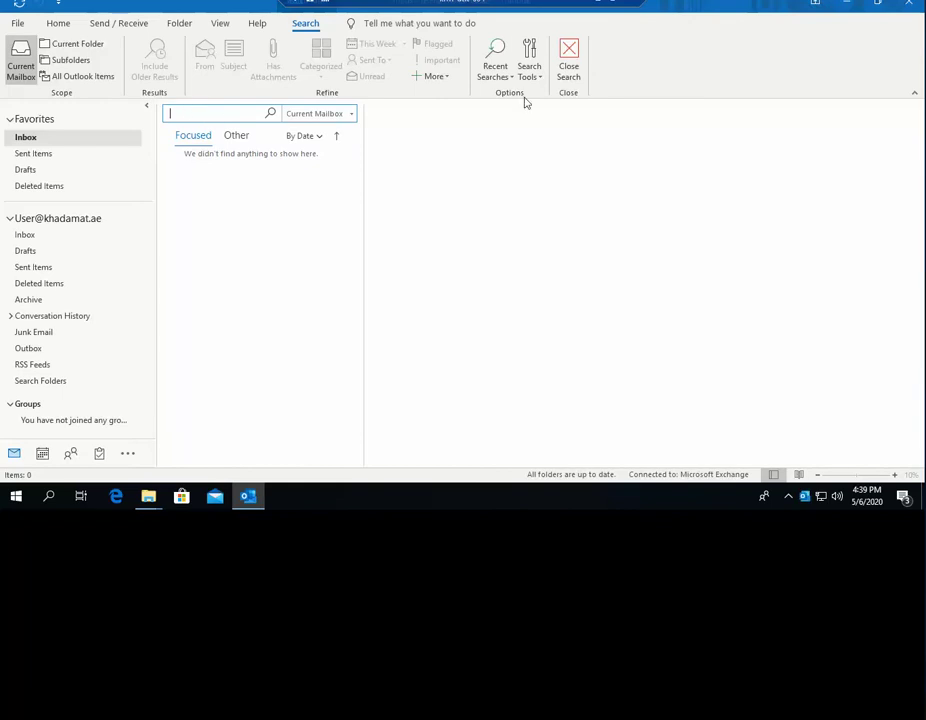
click(529, 72)
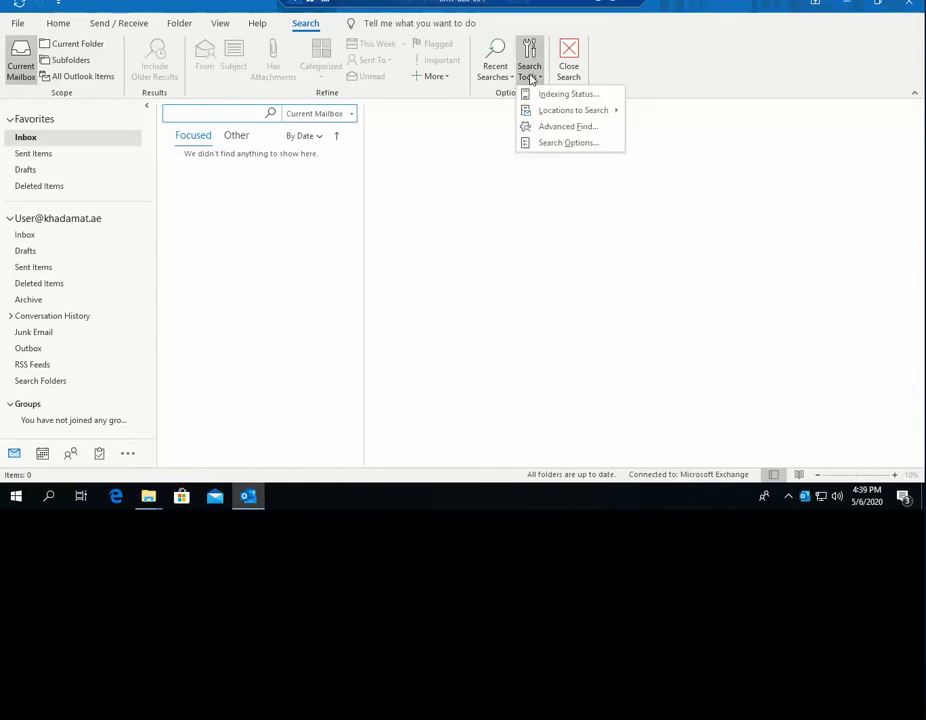
click(568, 143)
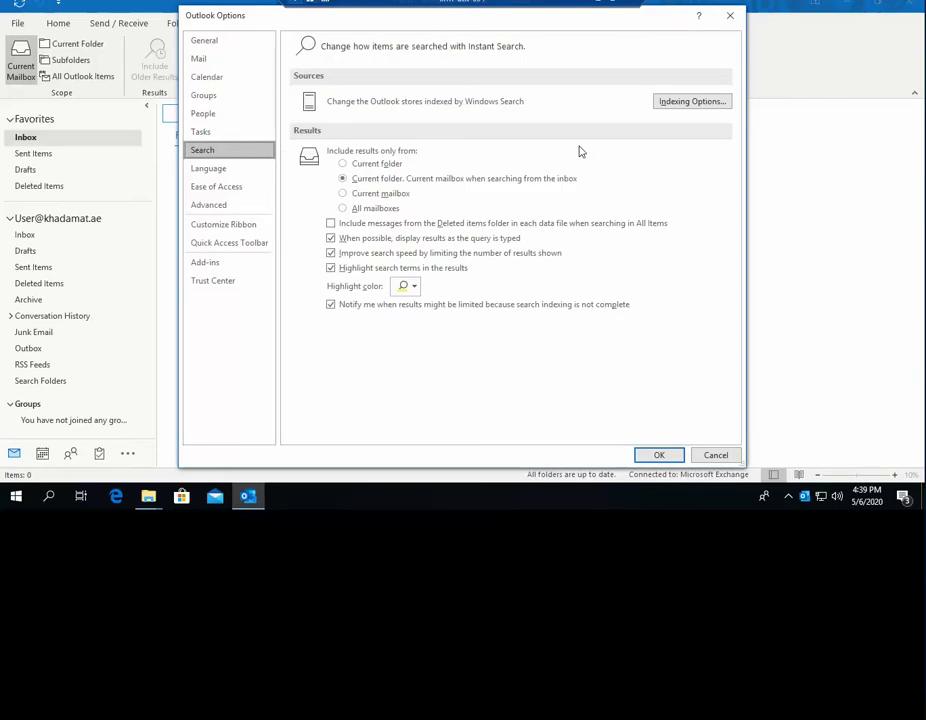
click(716, 455)
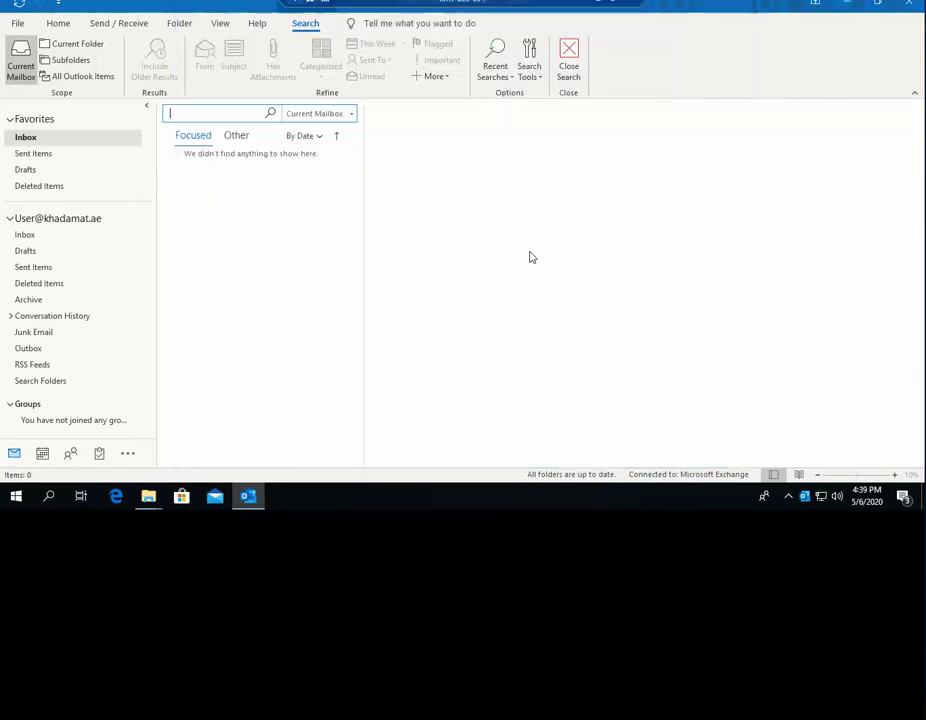
click(15, 21)
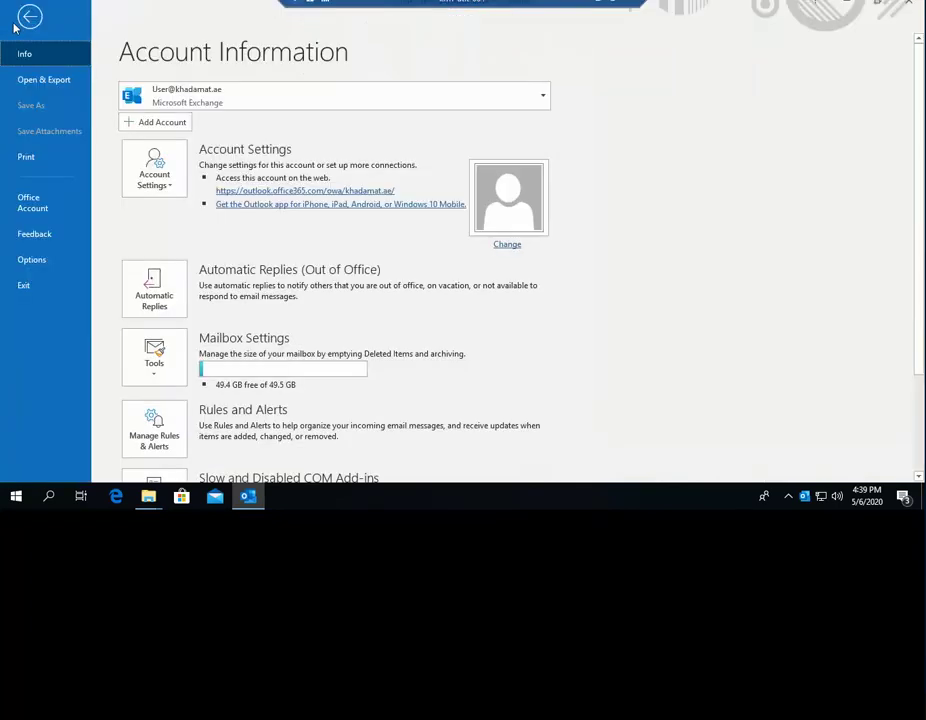
click(40, 261)
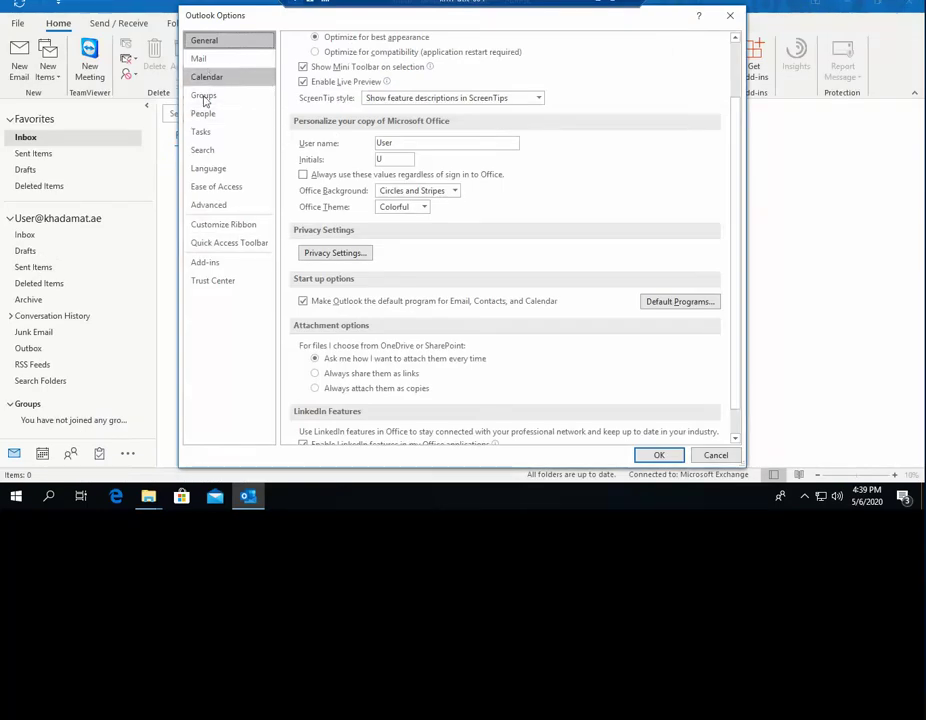
- In Search settings, tick Microsoft Outlook under Indexing Options' indexed locations, confirm, and close Indexing Options
click(202, 150)
click(662, 105)
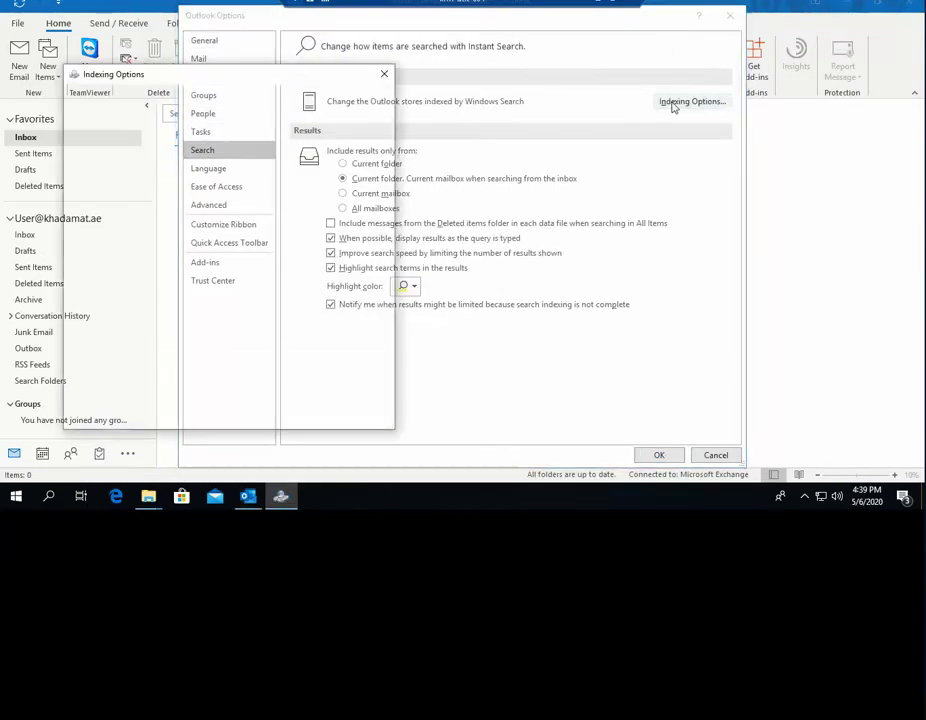
drag(226, 87, 486, 84)
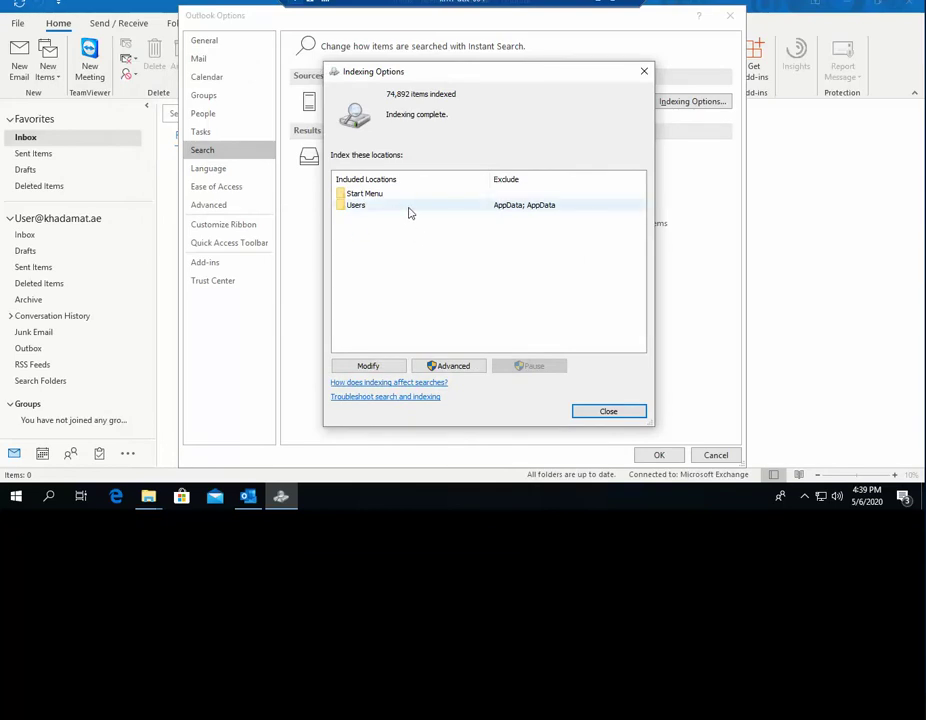
click(372, 367)
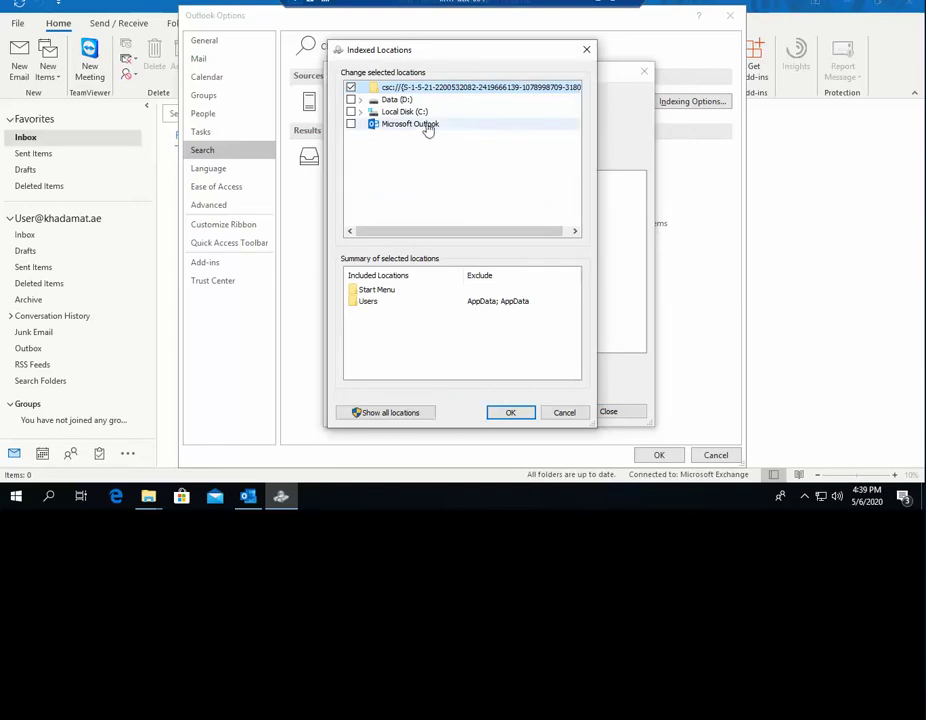
click(350, 124)
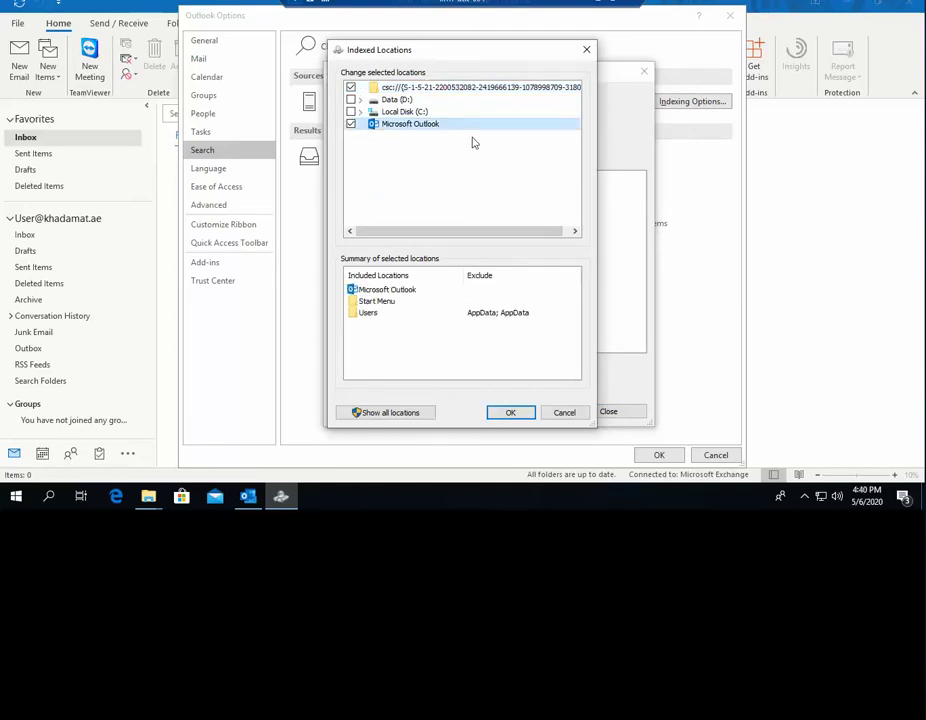
click(512, 413)
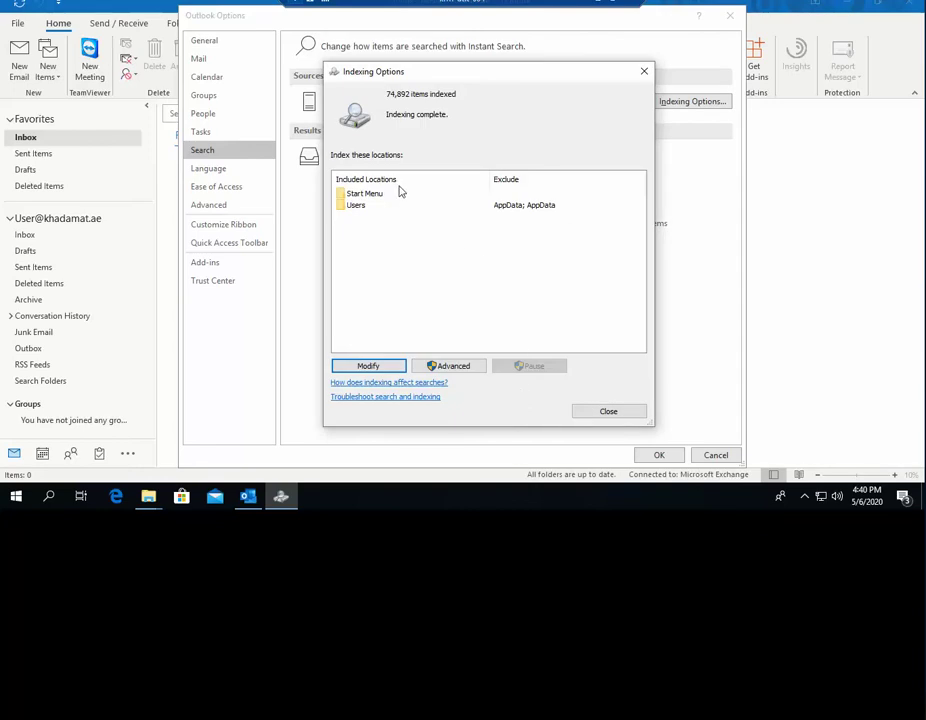
click(368, 366)
click(510, 413)
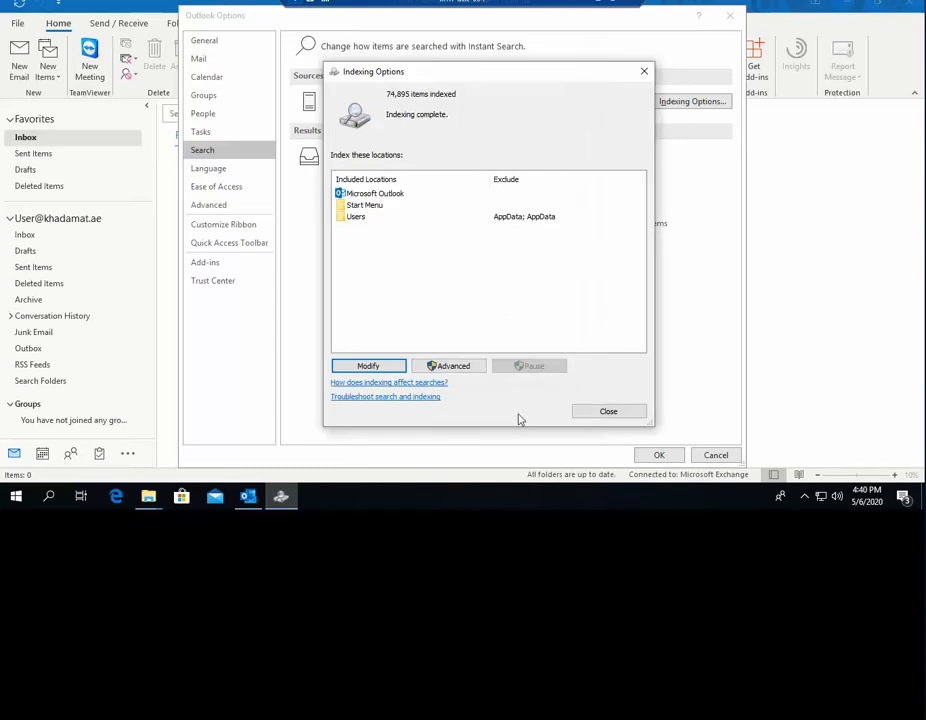
click(604, 412)
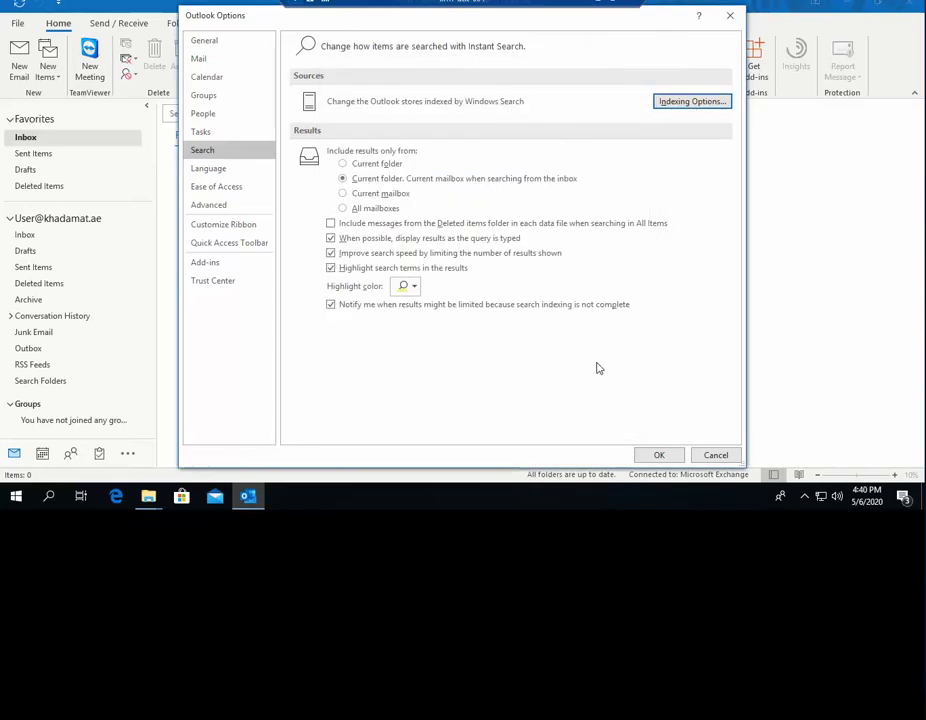
- Confirm Outlook Options, then quit Outlook and close the Outlook data folder window
click(670, 456)
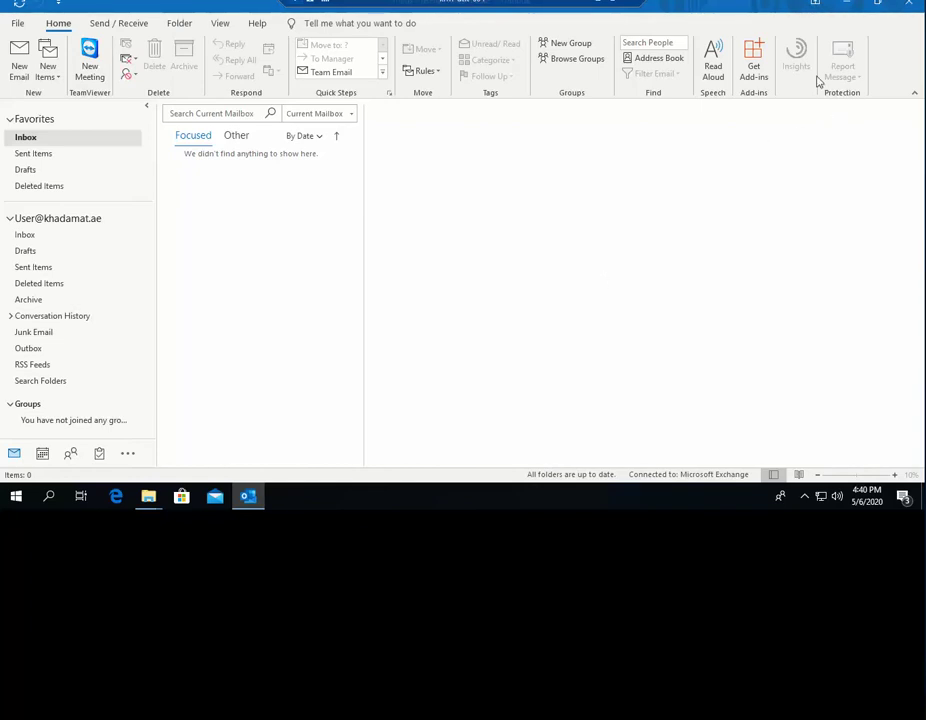
click(909, 9)
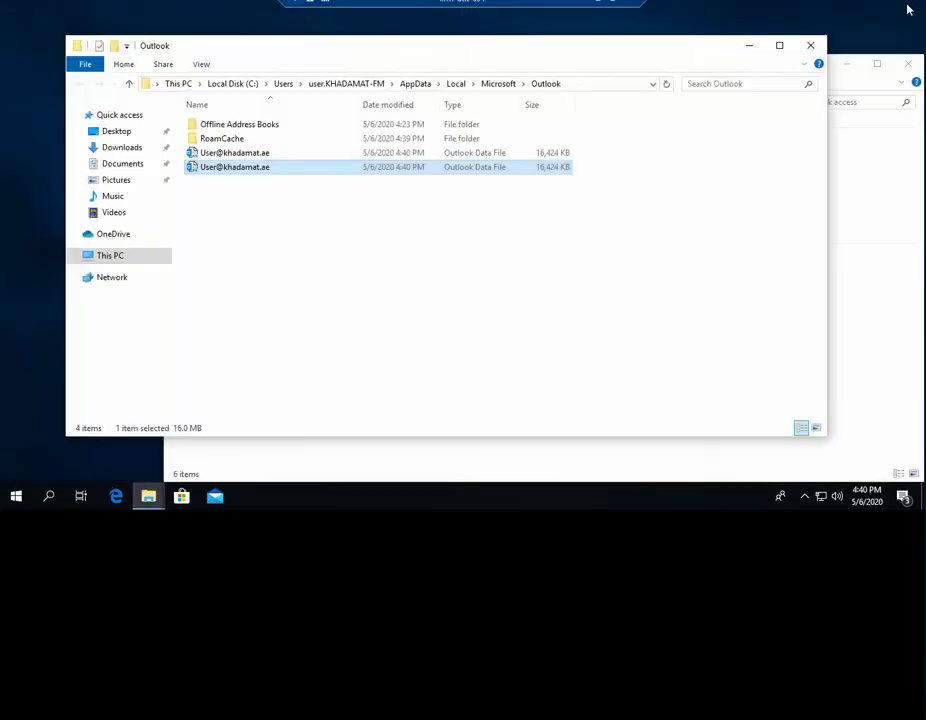
click(810, 45)
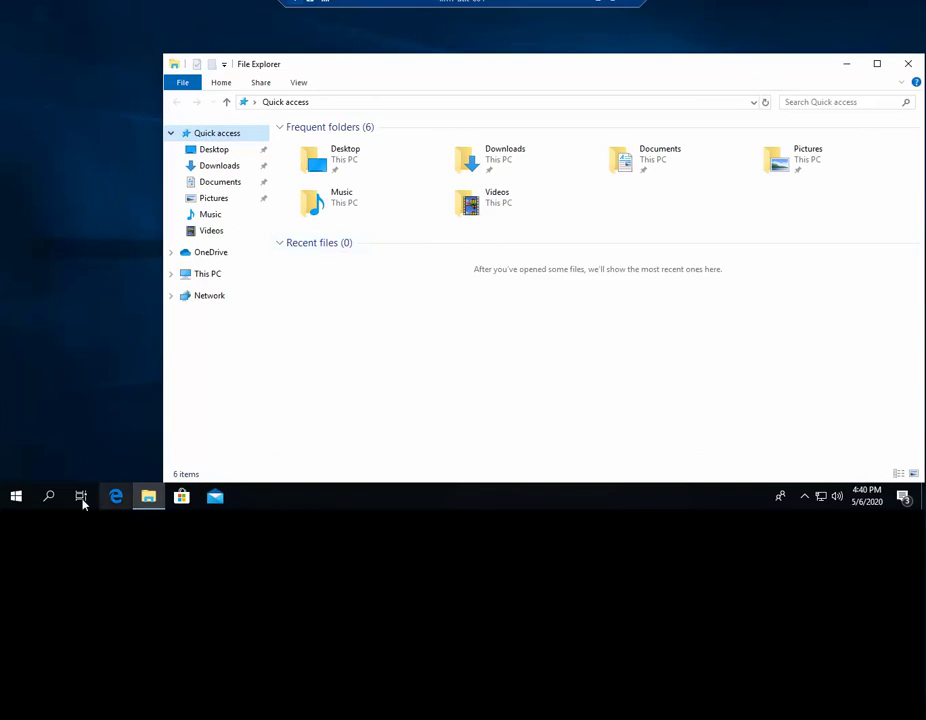
- Relaunch Outlook by searching 'outlo' in Windows search
click(52, 498)
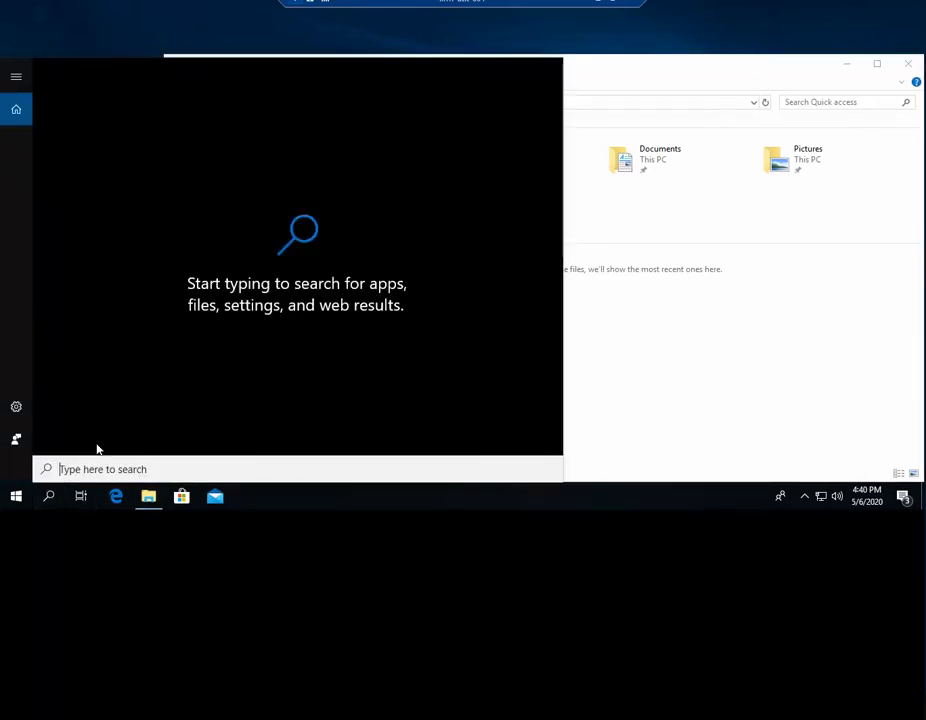
text(outlo)
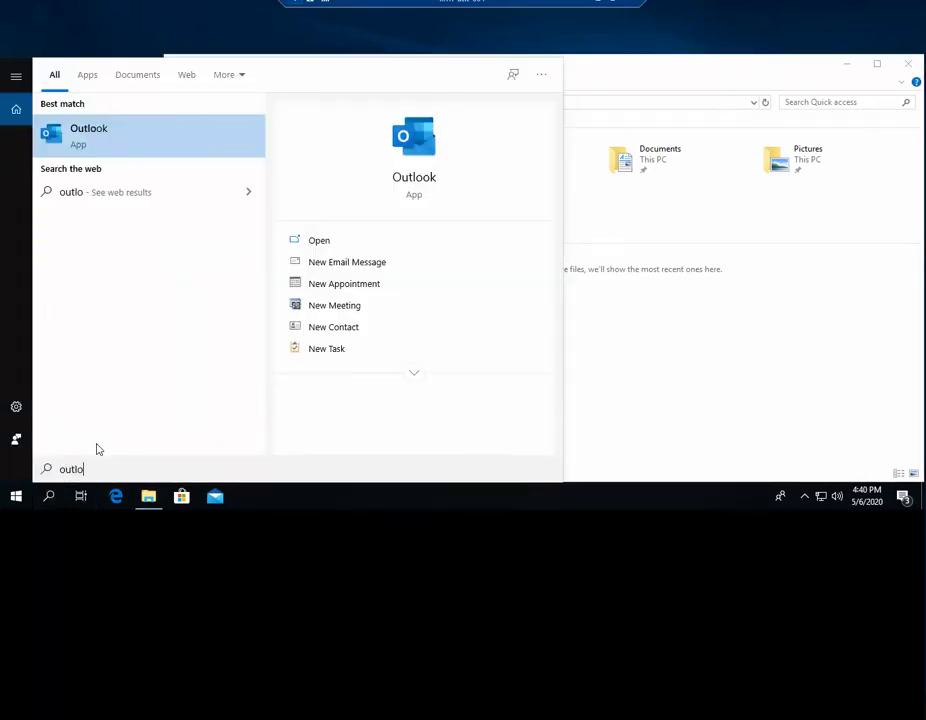
click(91, 139)
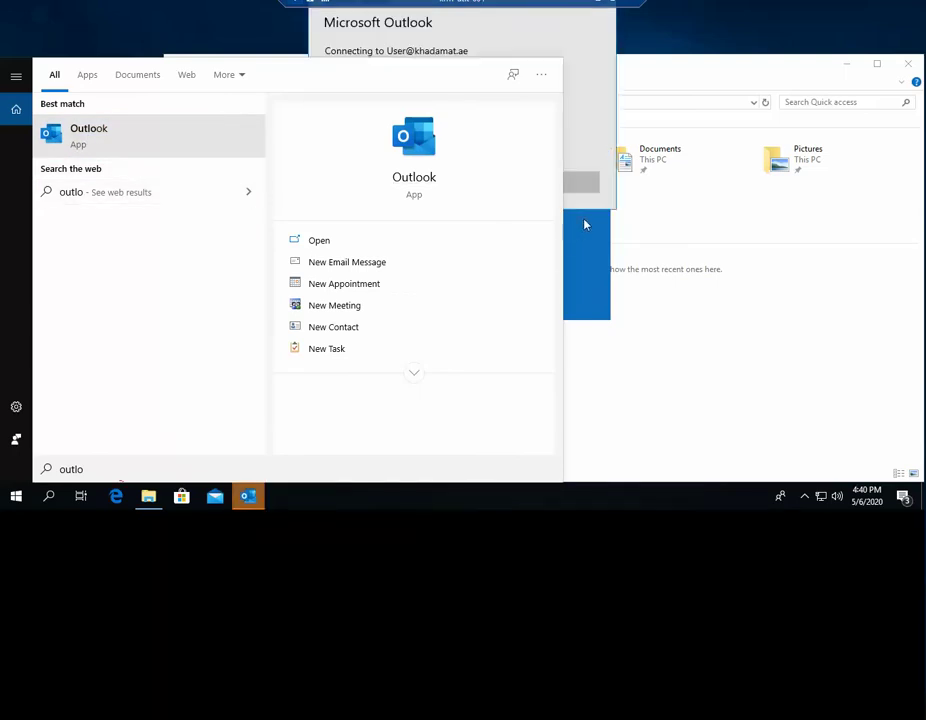
- Sign in with the mailbox user name and password, with Remember my credentials ticked
click(599, 93)
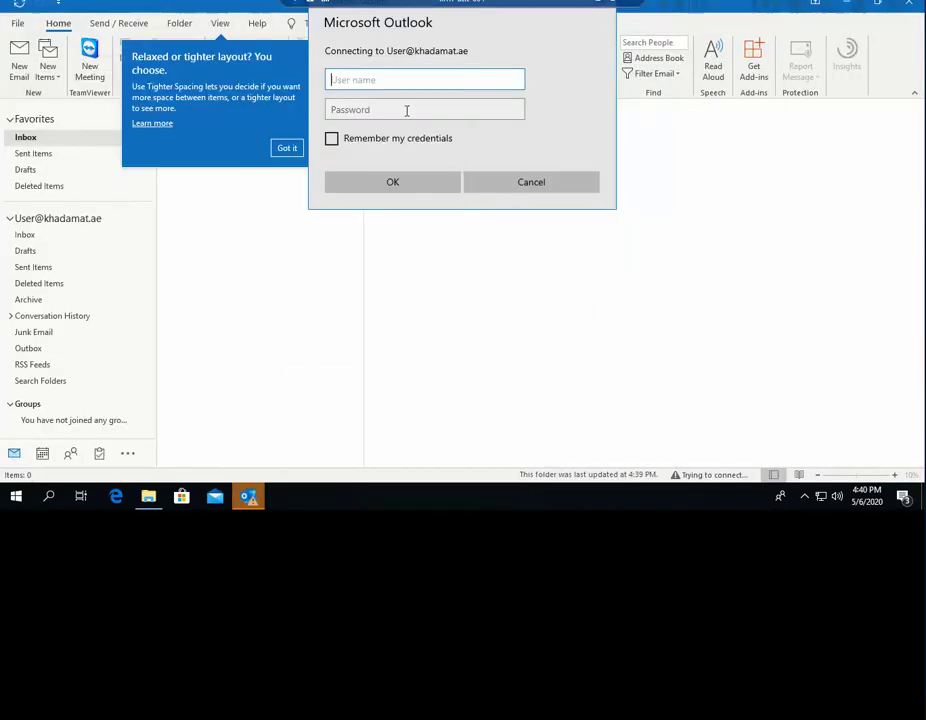
click(332, 139)
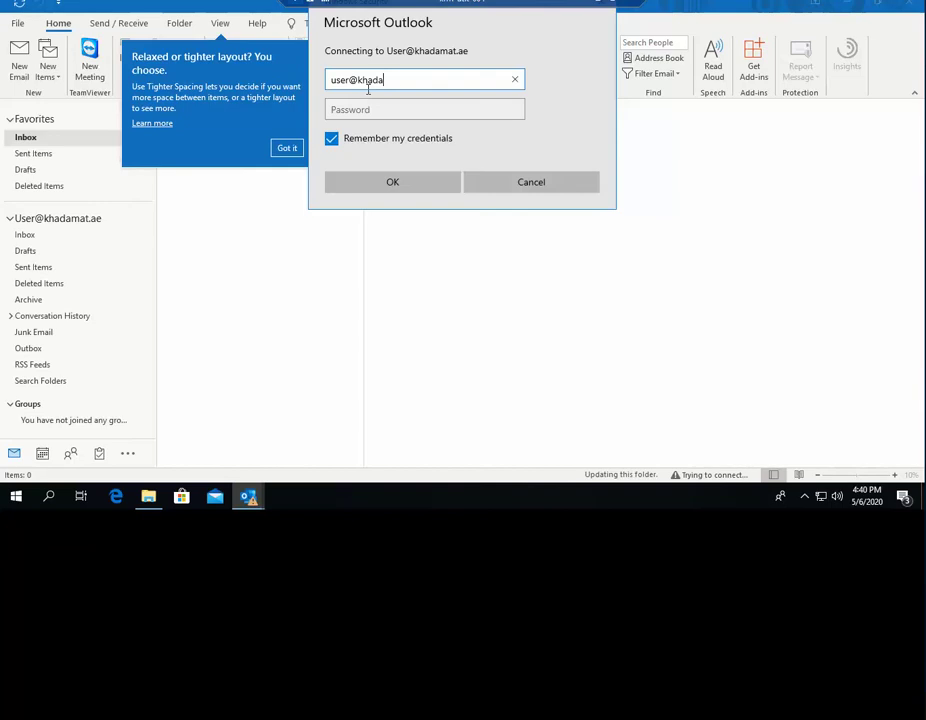
key(Tab)
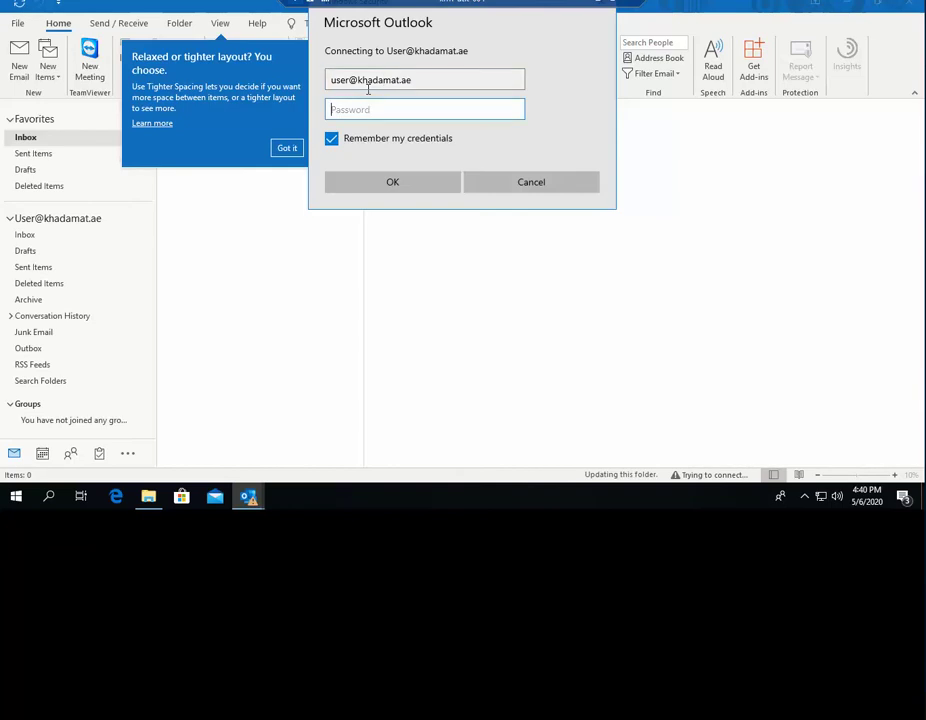
text(••••••••••)
key(Return)
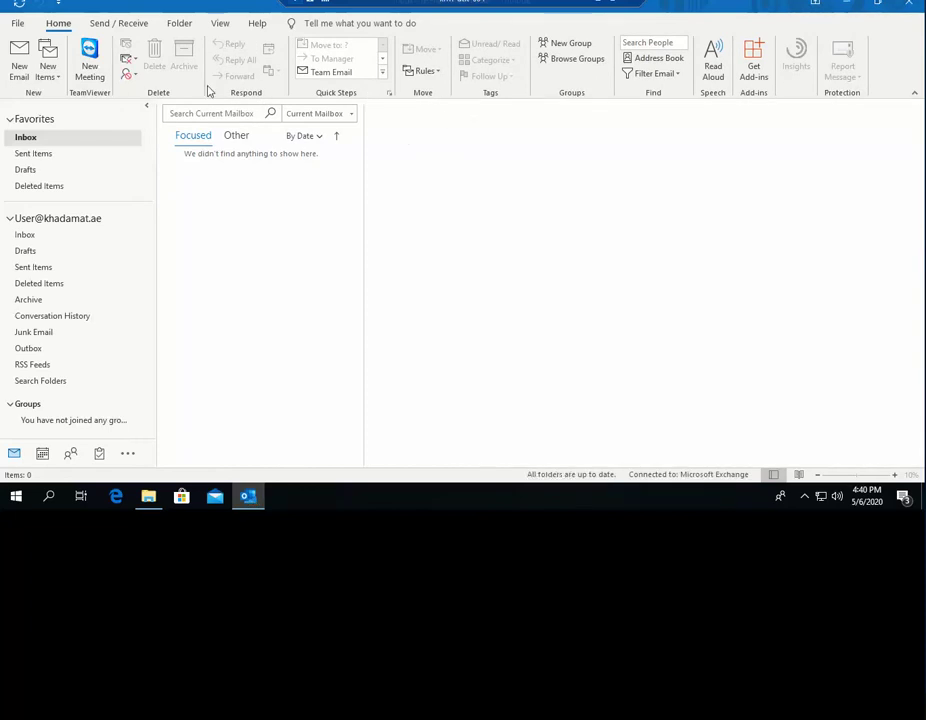
- Review the Indexing Options from Search Options and close both, then show the Indexing Status
click(218, 113)
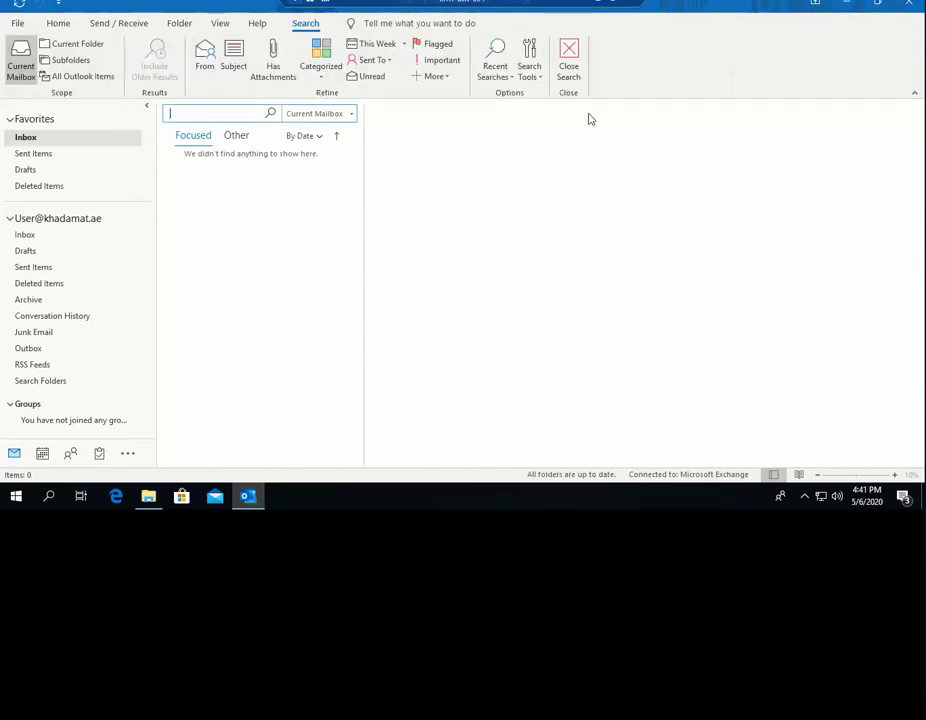
click(529, 72)
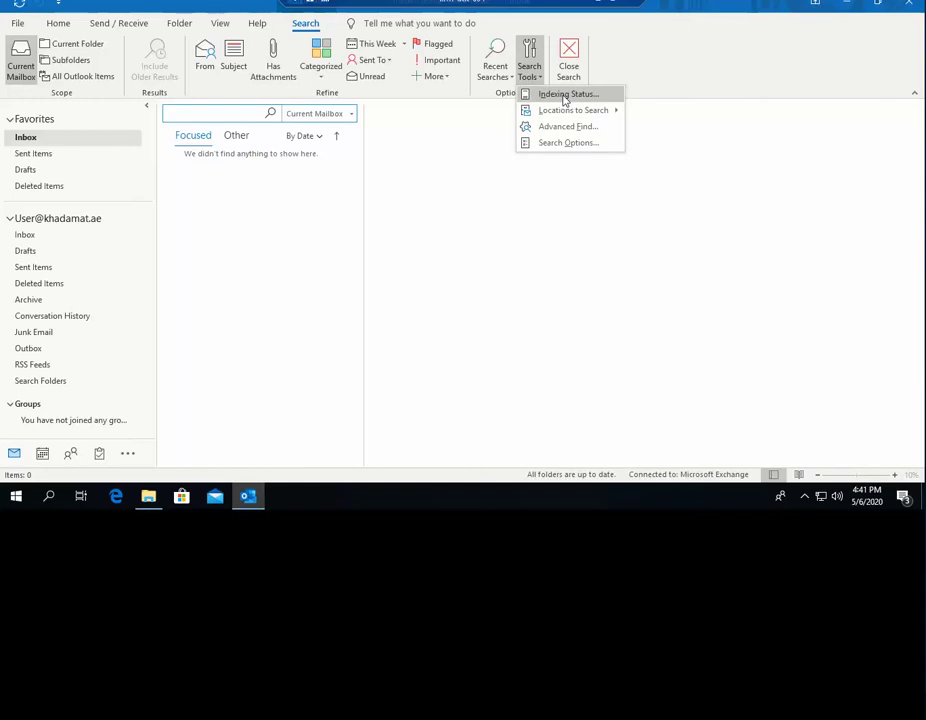
click(548, 143)
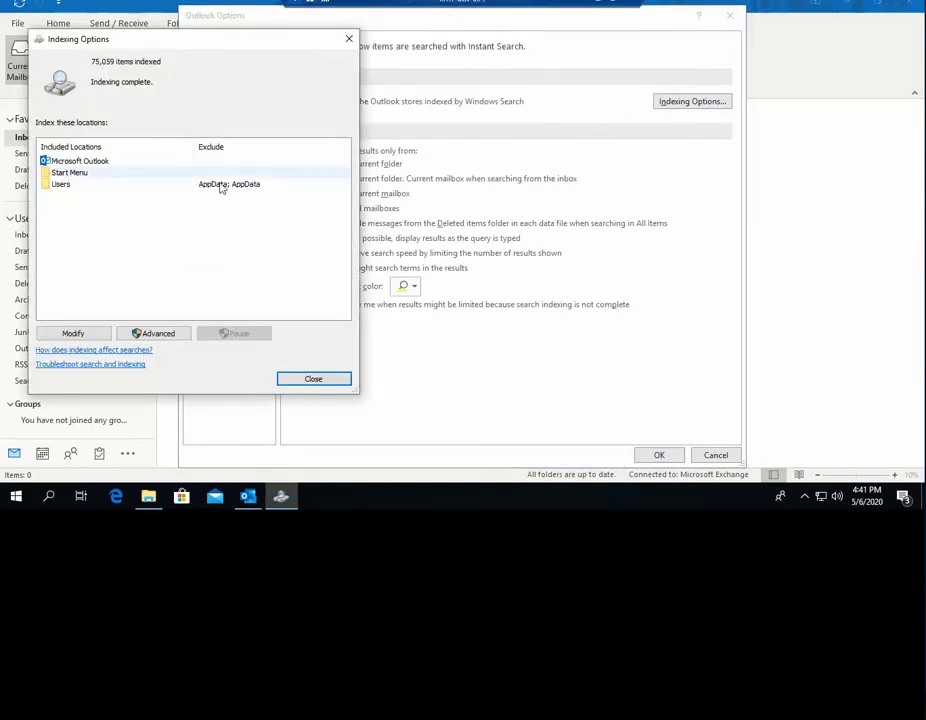
click(324, 384)
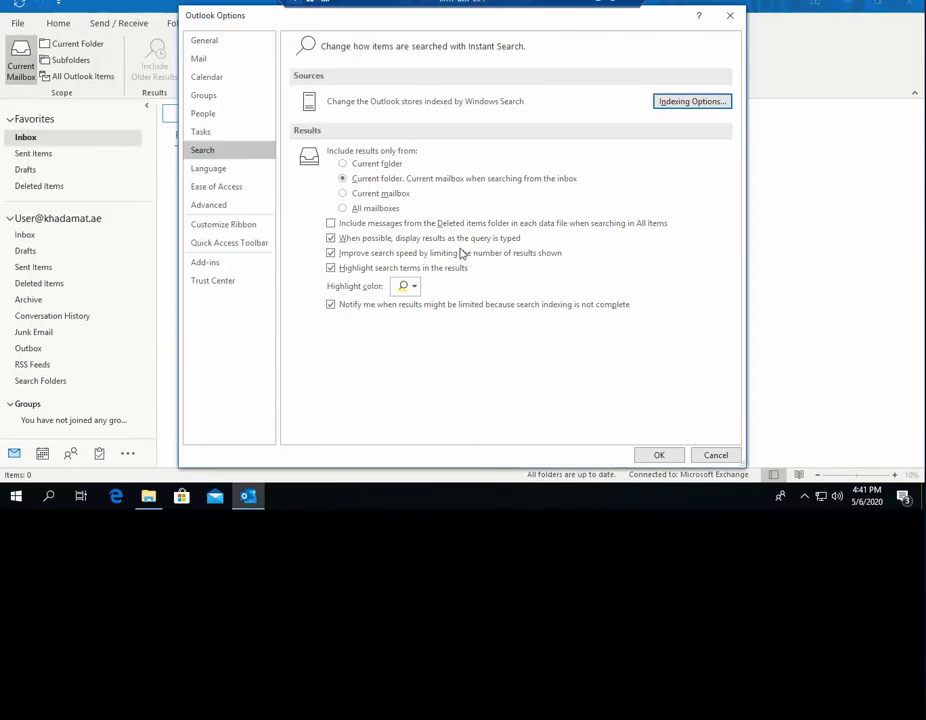
click(659, 455)
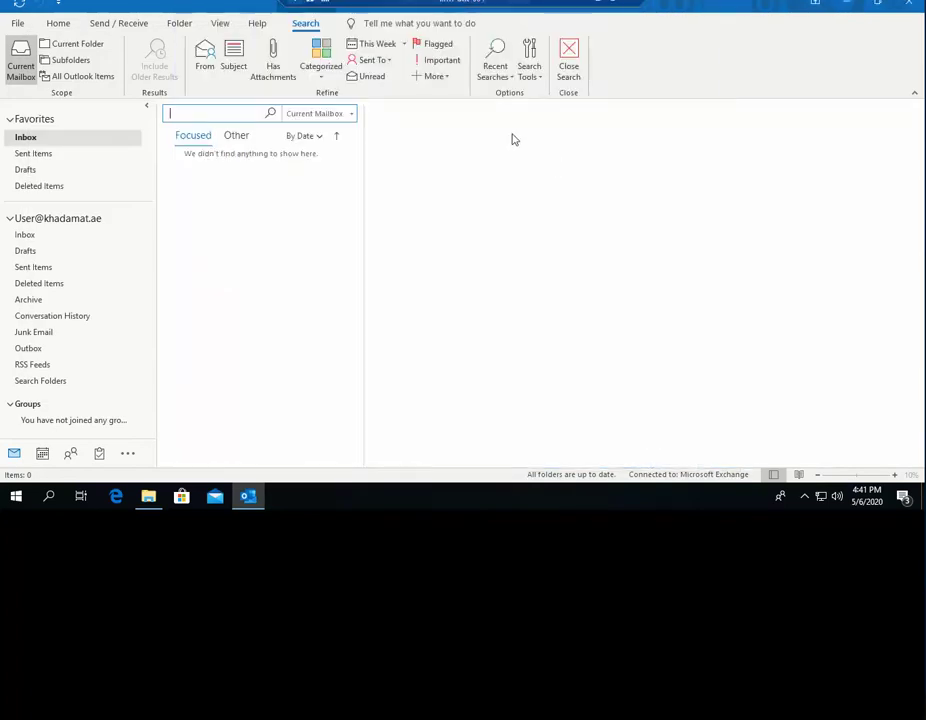
click(537, 76)
click(548, 95)
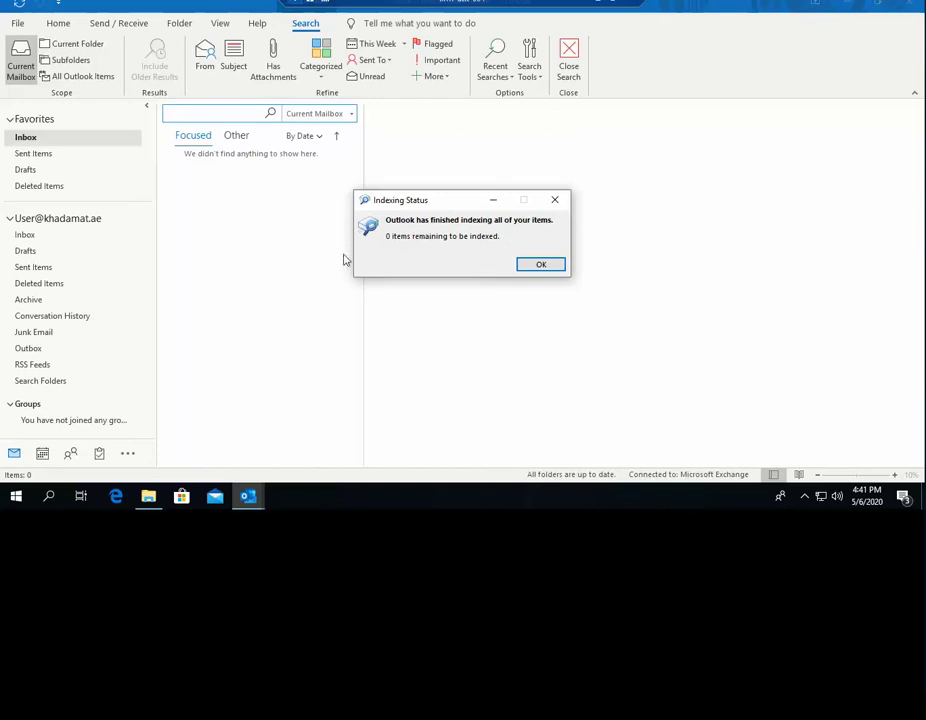
- Recheck Indexing Status twice more, confirming 0 items remain to be indexed, and dismiss it
click(538, 265)
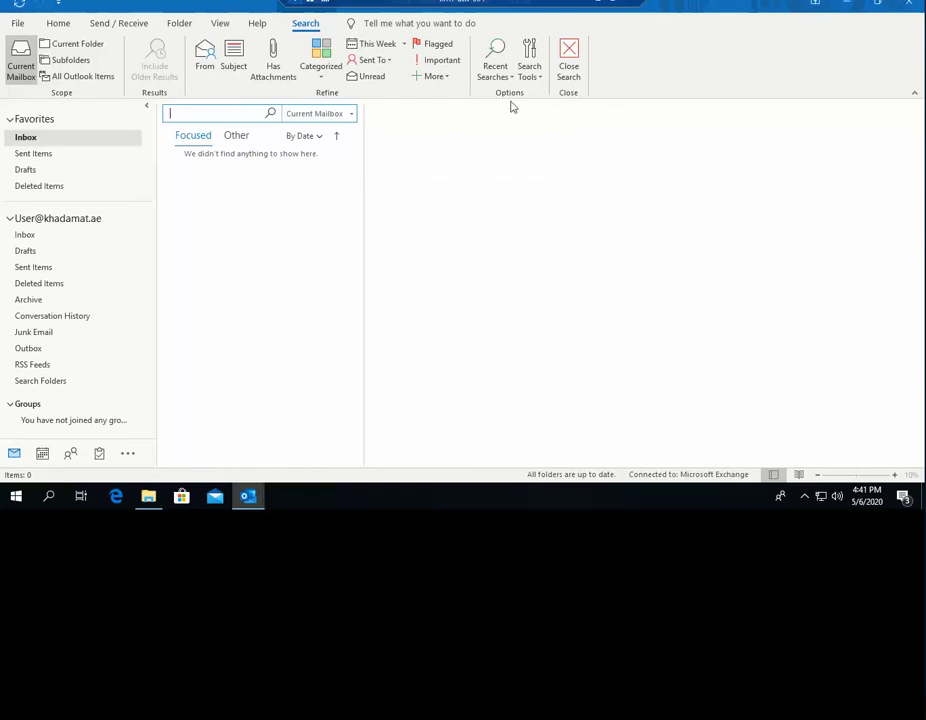
click(530, 70)
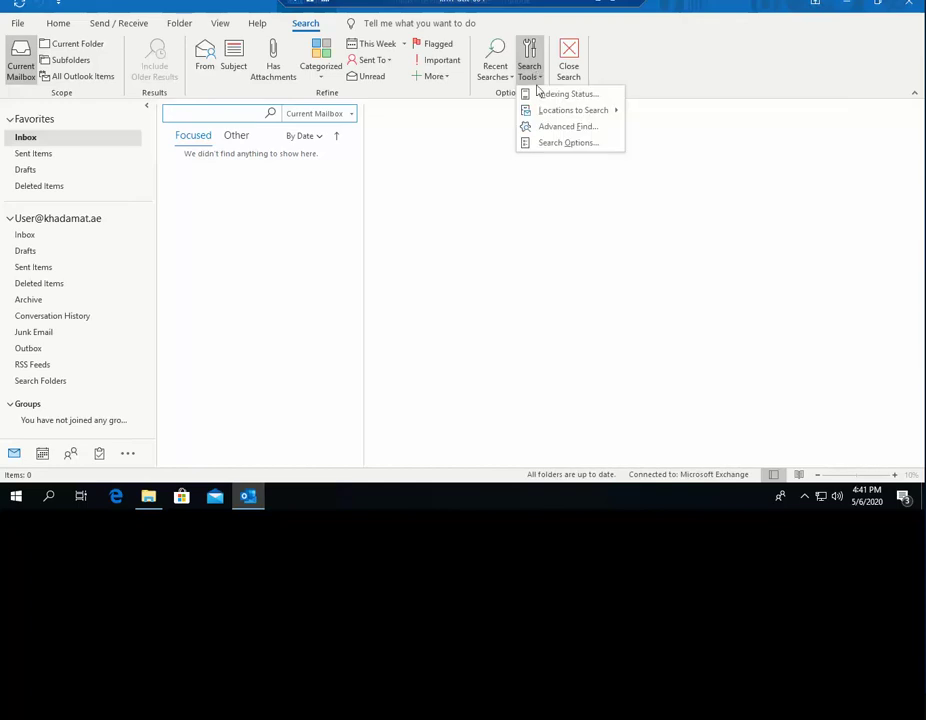
click(544, 93)
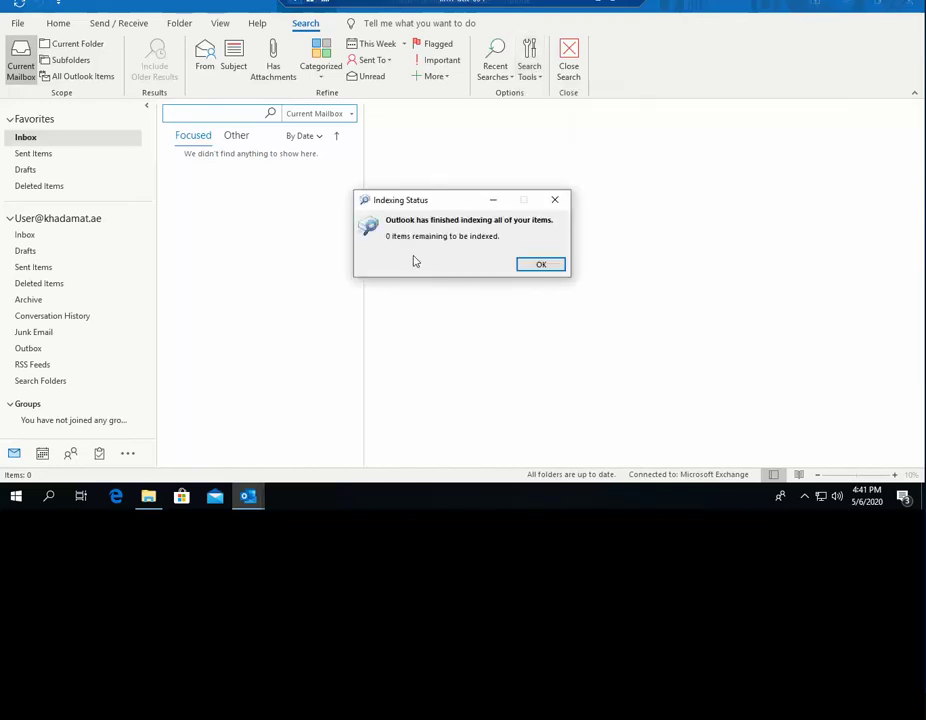
click(552, 266)
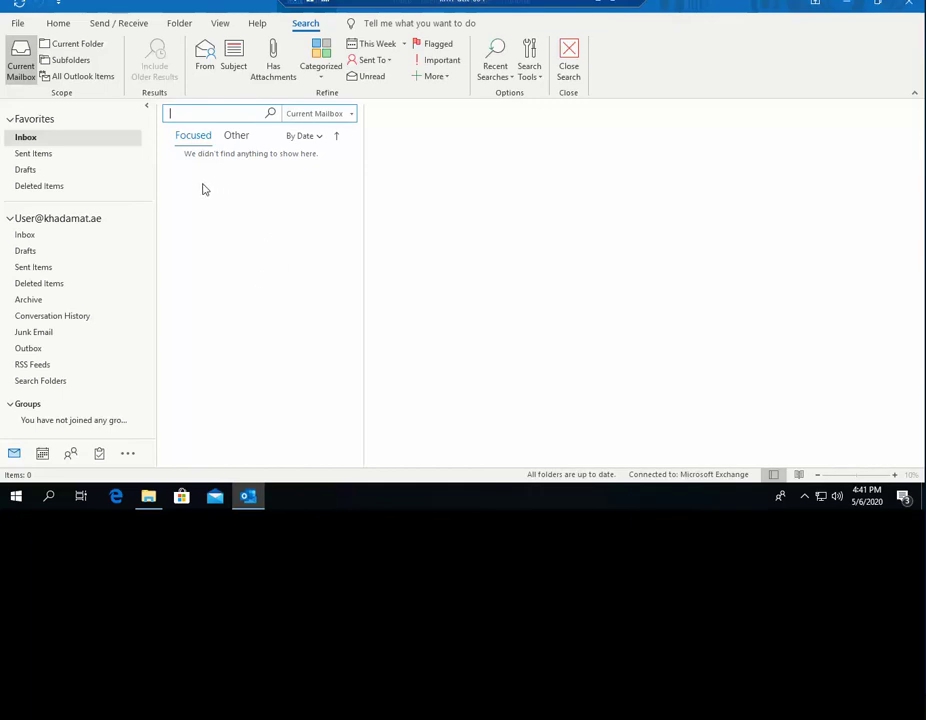
click(535, 75)
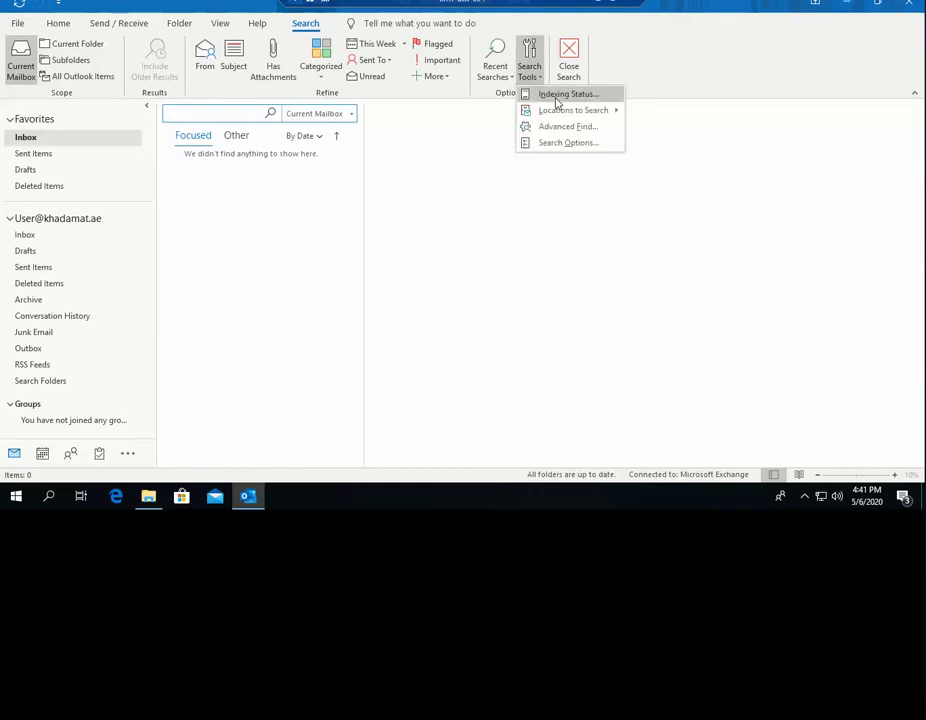
click(557, 95)
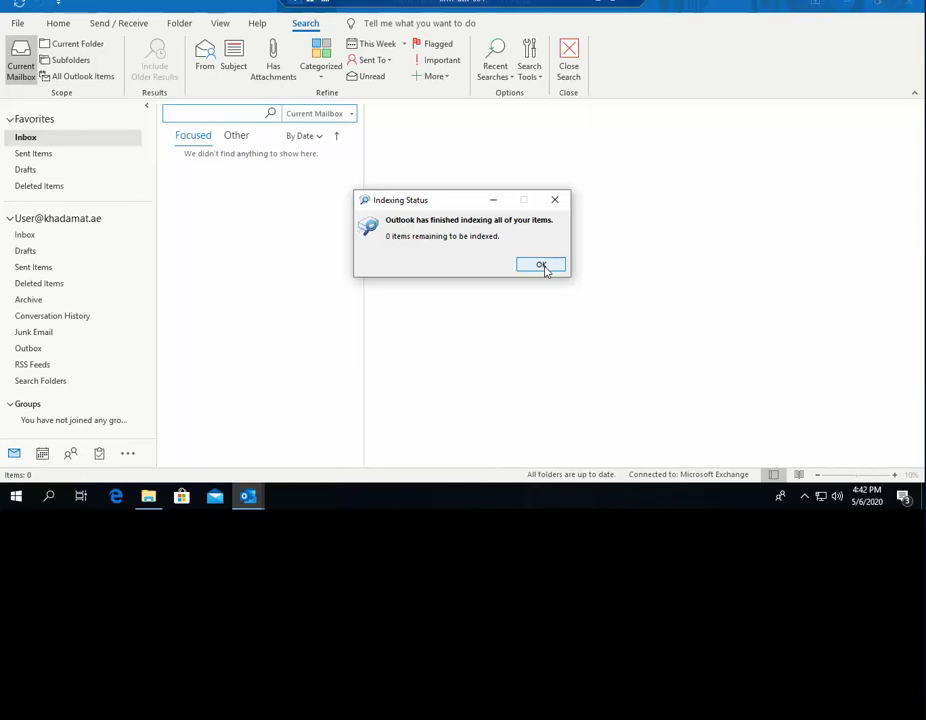
click(541, 265)
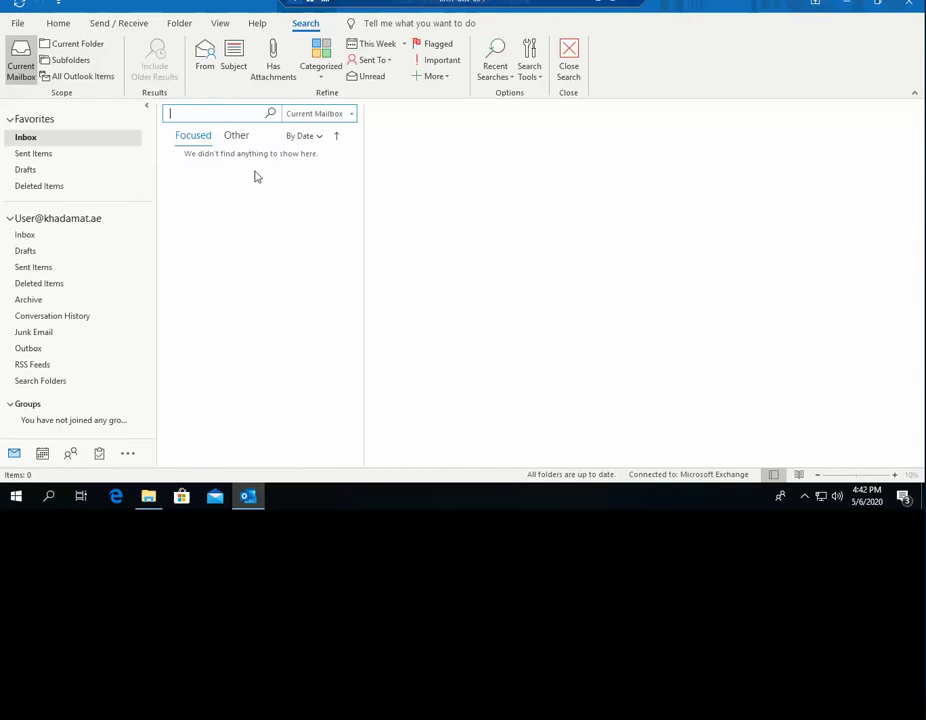
- Try Indexing Options' Advanced button, decline the administrator prompt, then close Indexing Options
click(531, 76)
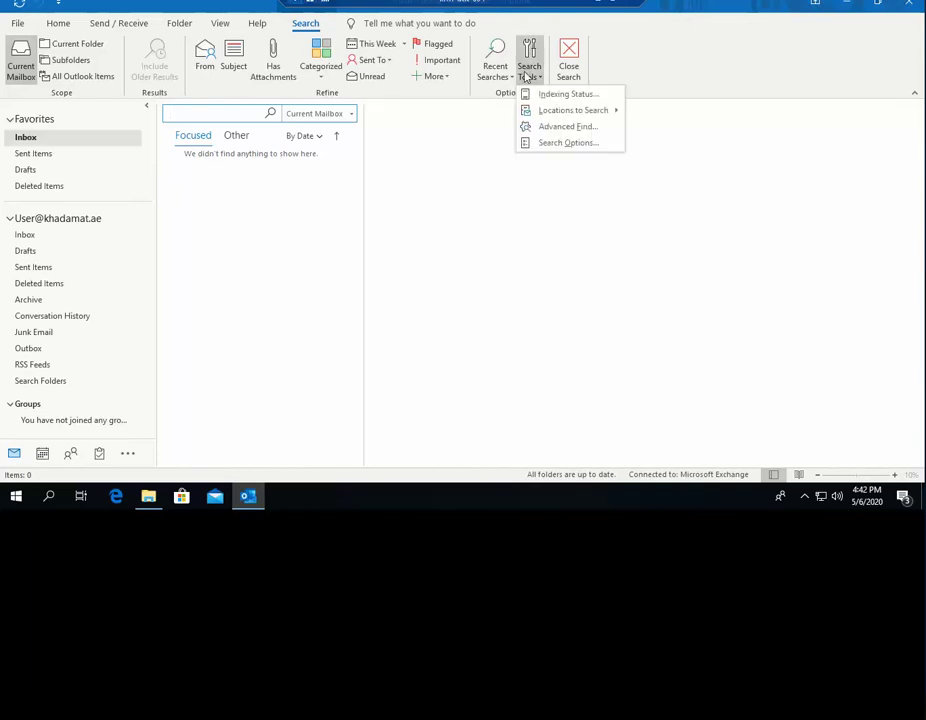
click(577, 146)
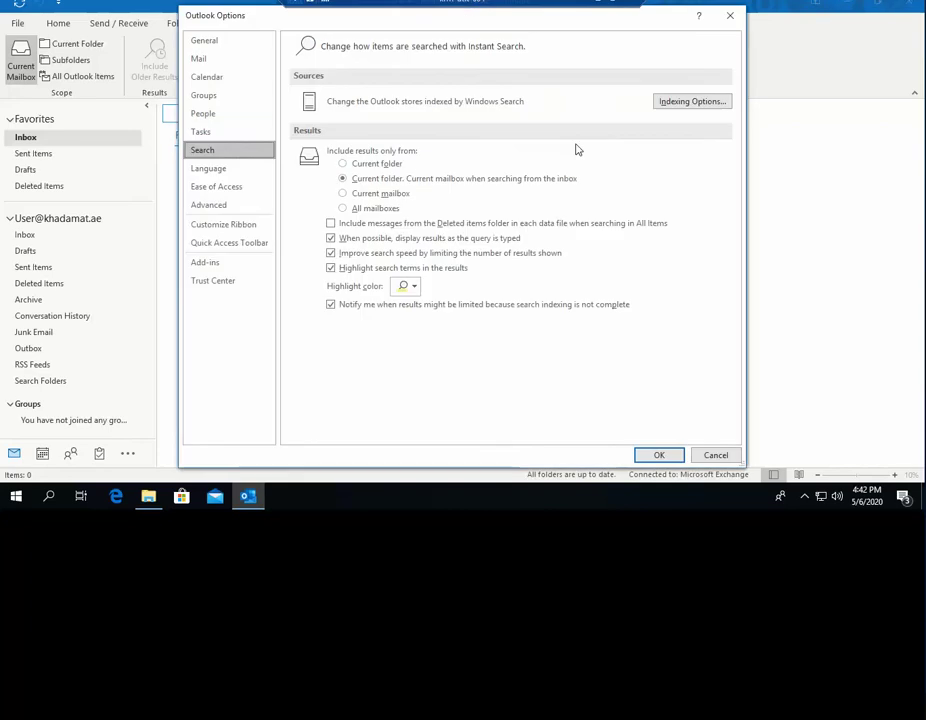
click(690, 102)
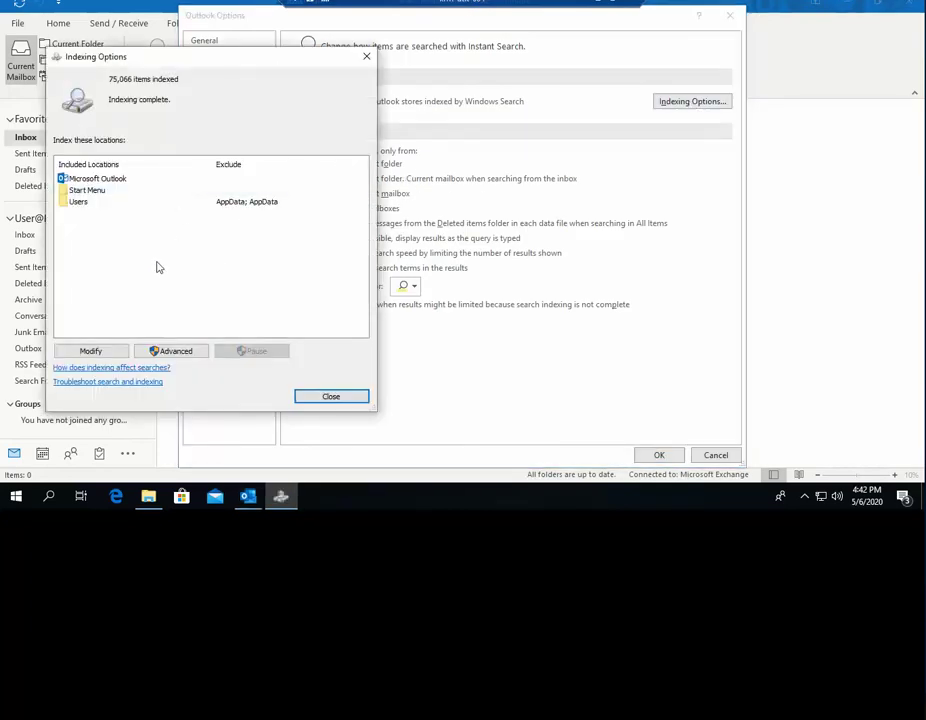
click(172, 351)
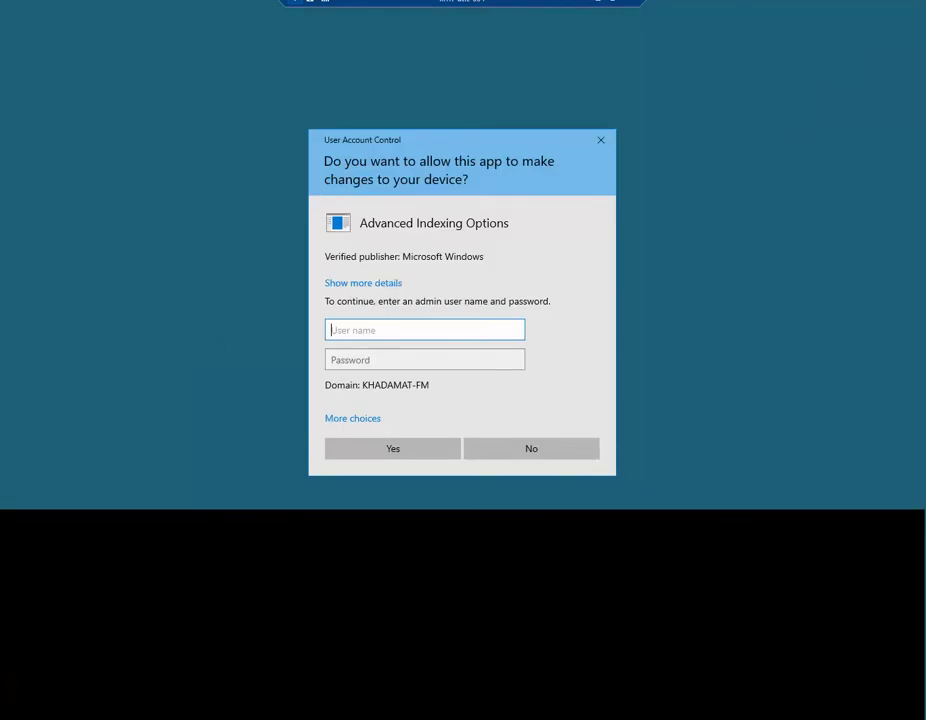
click(550, 452)
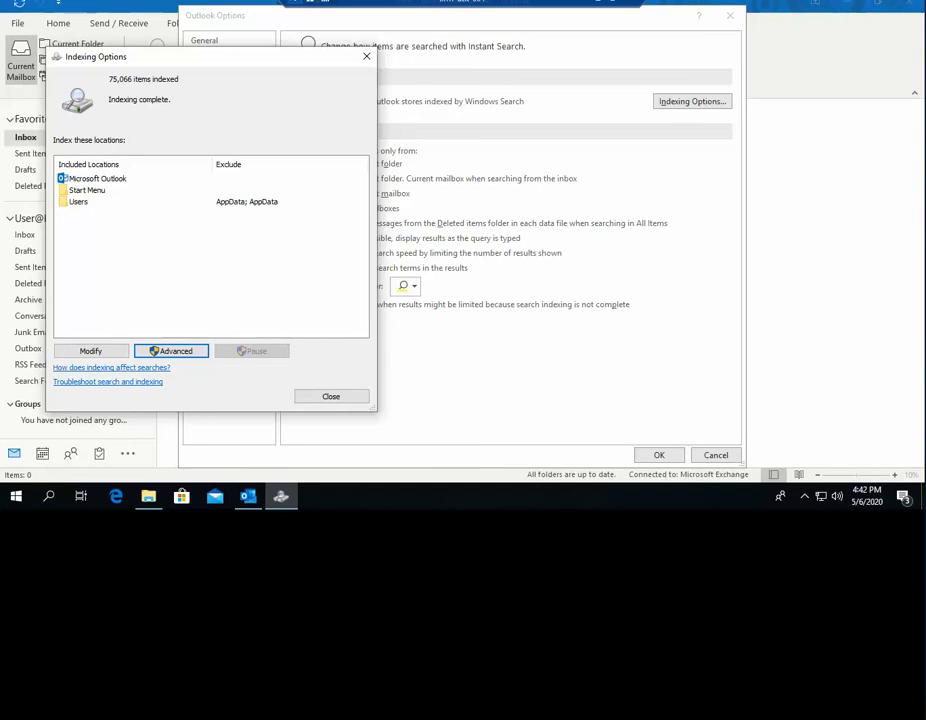
click(807, 503)
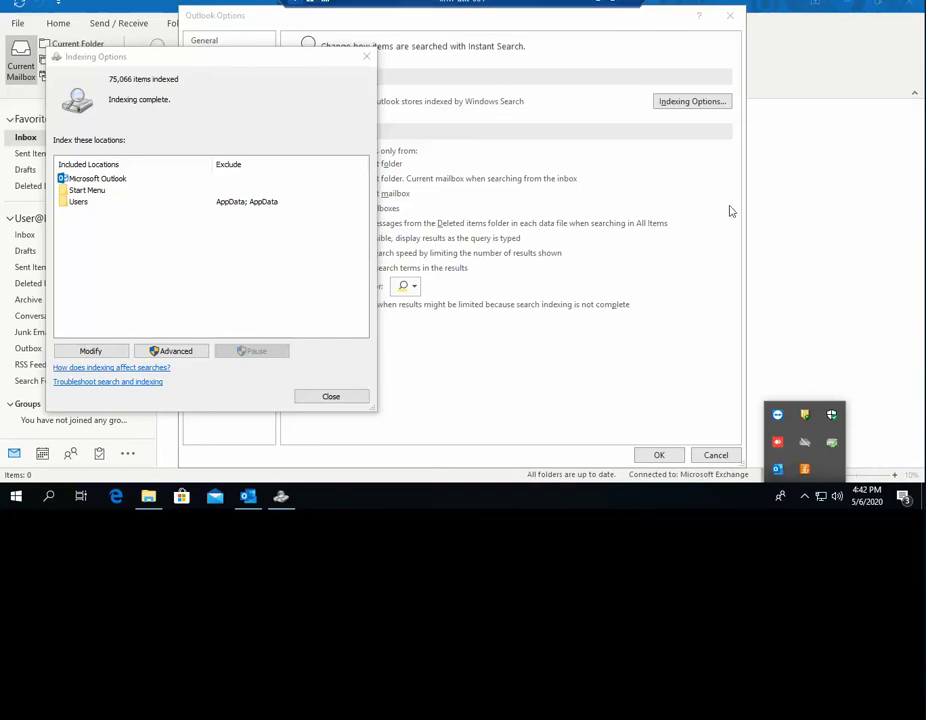
click(668, 145)
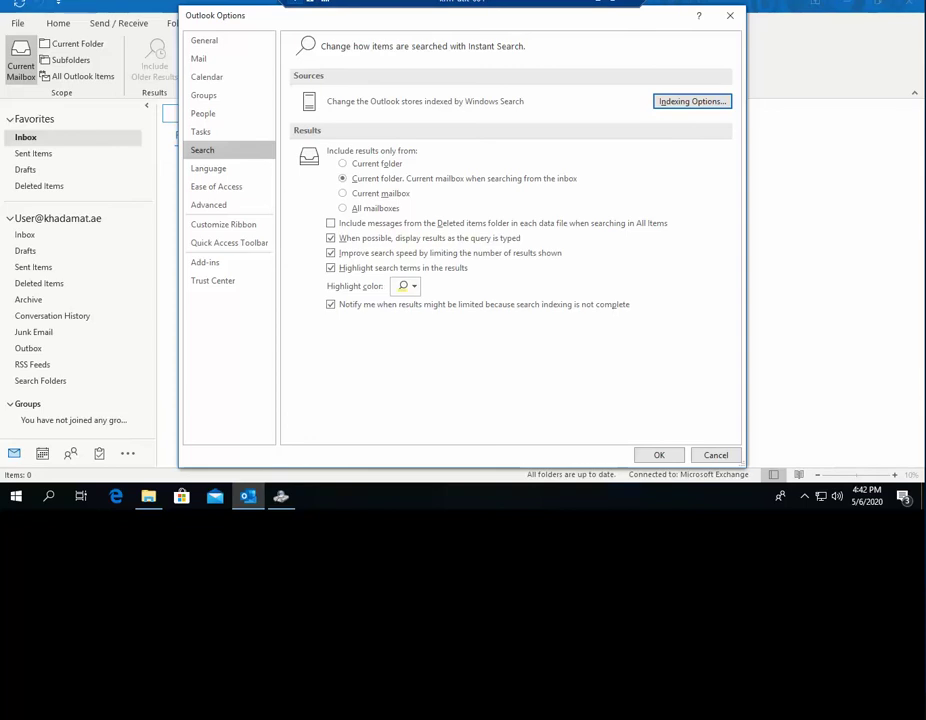
- Bring up the Advanced Options dialog showing the index at C:\ProgramData\Microsoft and position it over Indexing Options
key(ctrl+alt+Break)
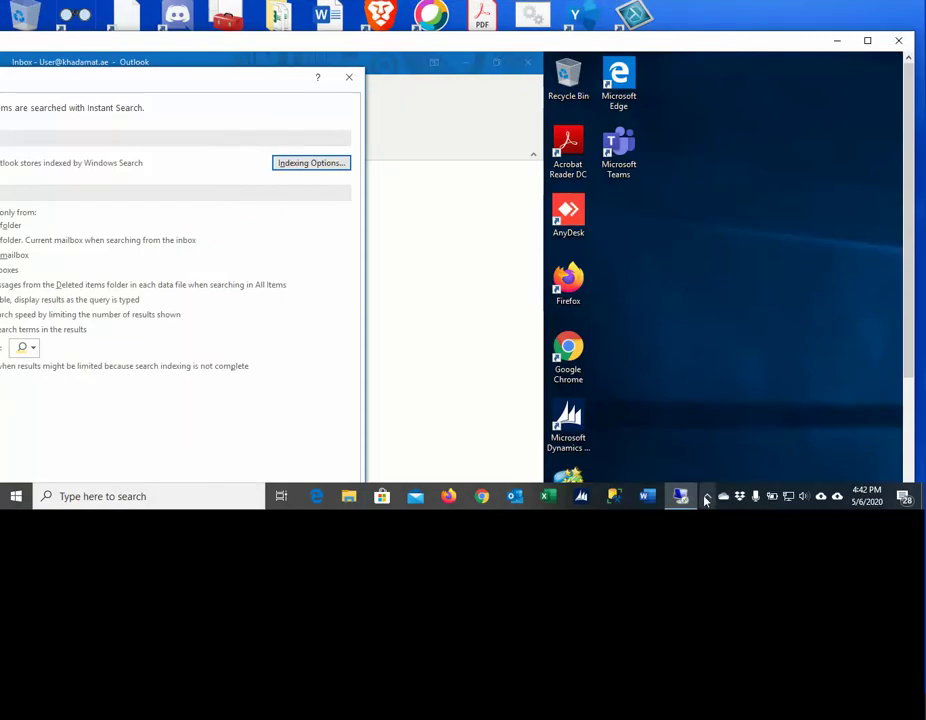
click(706, 496)
click(725, 470)
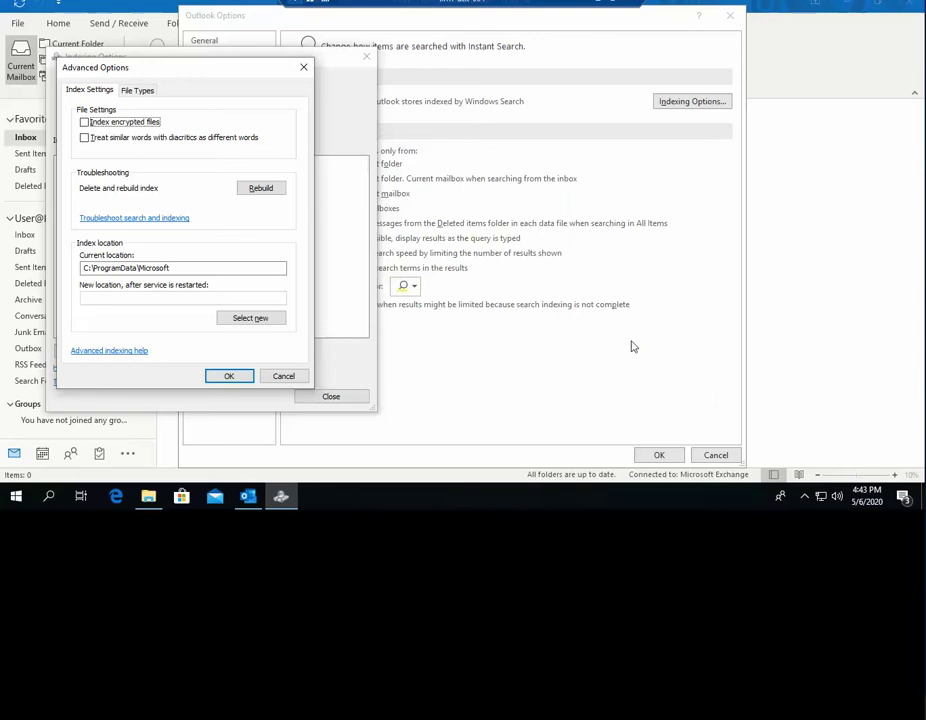
drag(211, 72, 568, 110)
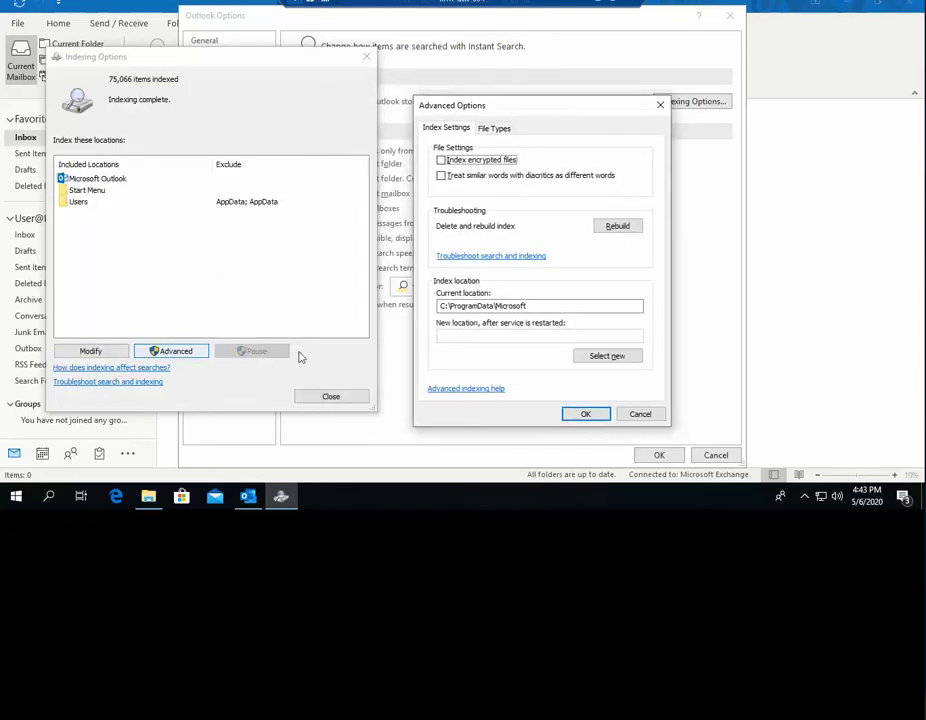
drag(556, 110, 388, 76)
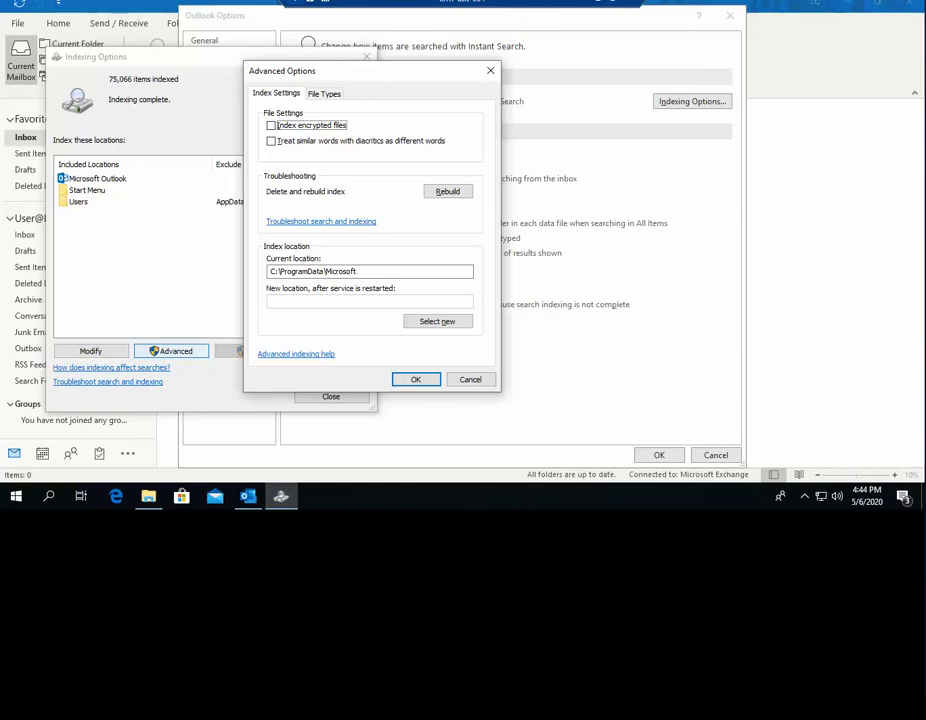
click(610, 2)
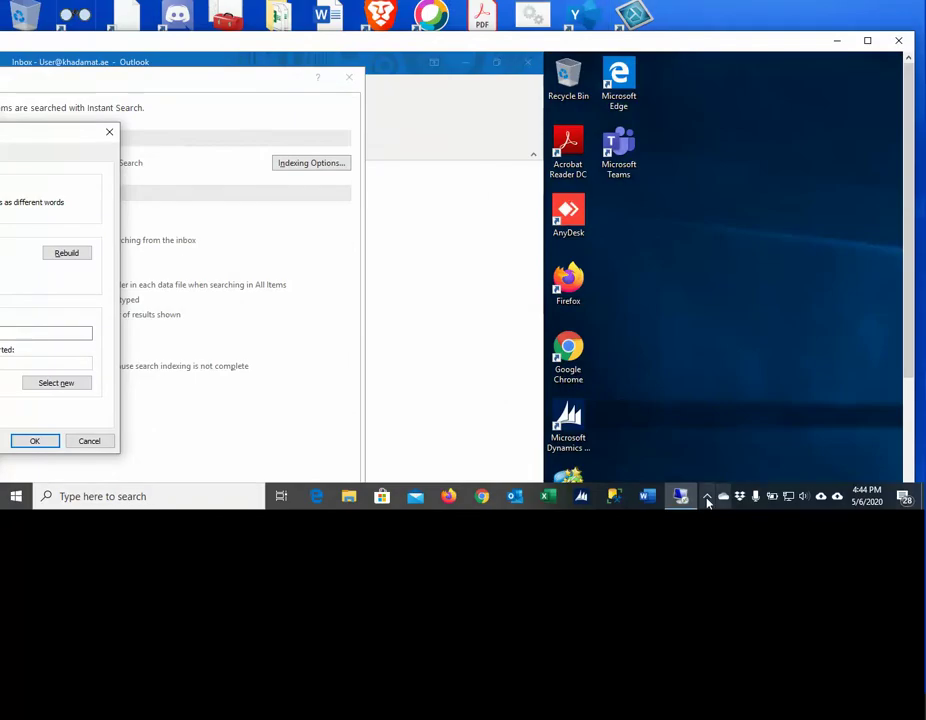